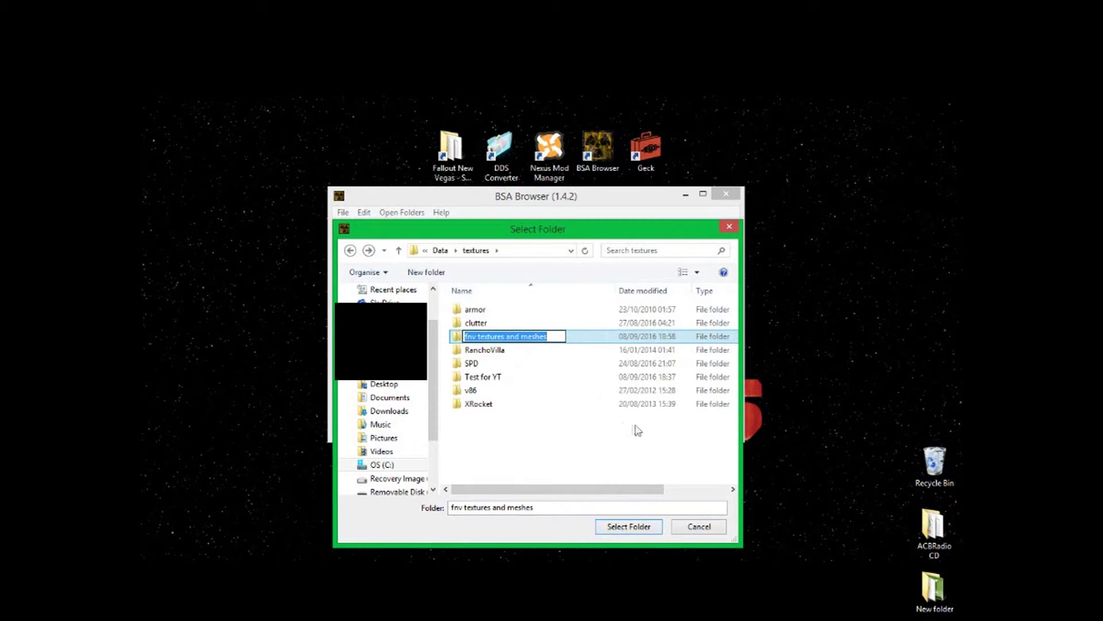
- Cancel the Select Folder dialog to return to the Fallout - Textures archive list
left_click(685, 527)
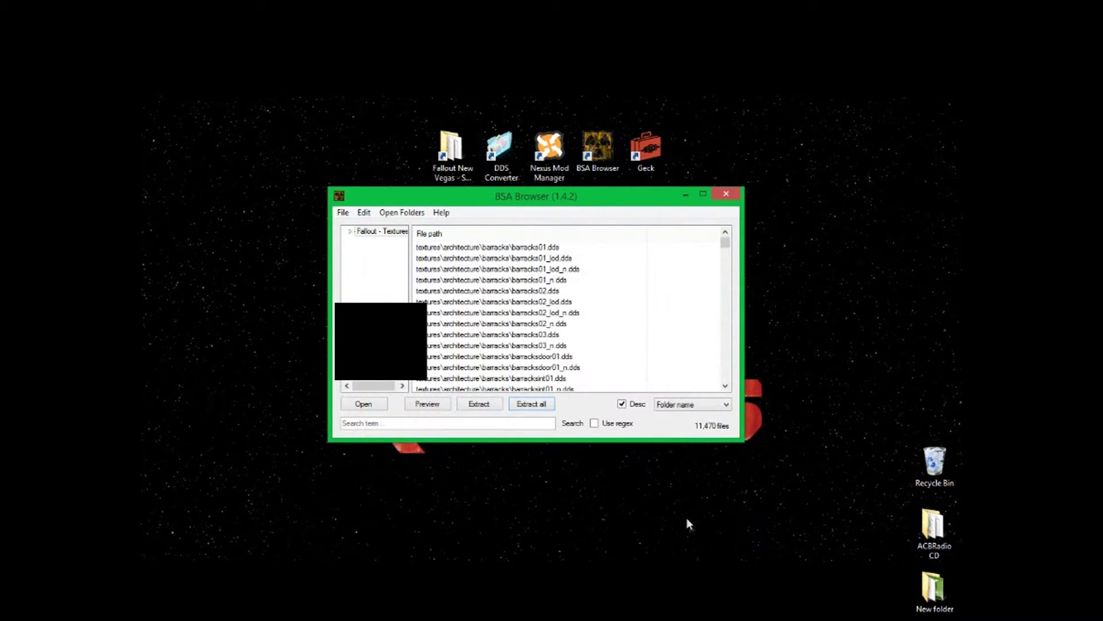
- Close BSA Browser and launch DDS Converter from its desktop shortcut
left_click(725, 197)
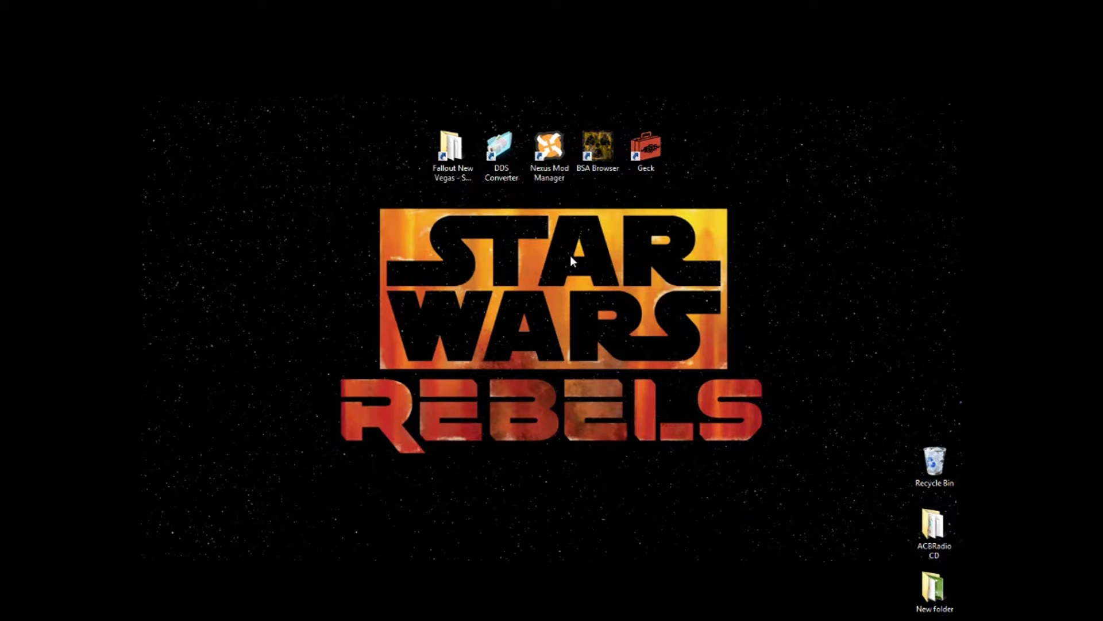
double_click(499, 148)
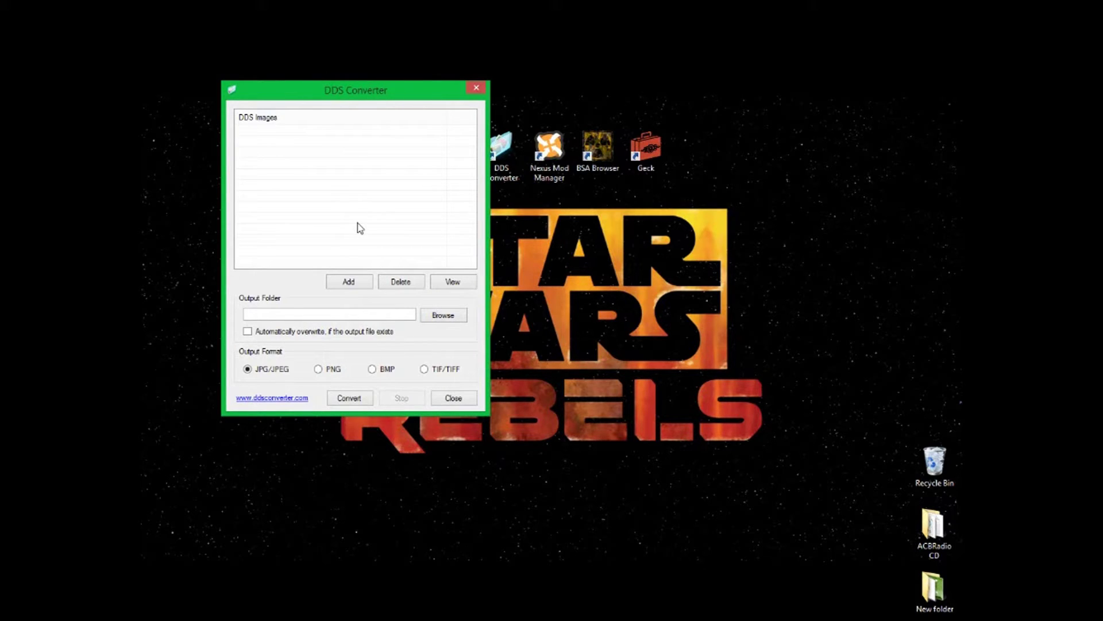
- Start adding a DDS image and browse from OS (C:) to Fallout New Vegas\Data\textures
left_click(347, 285)
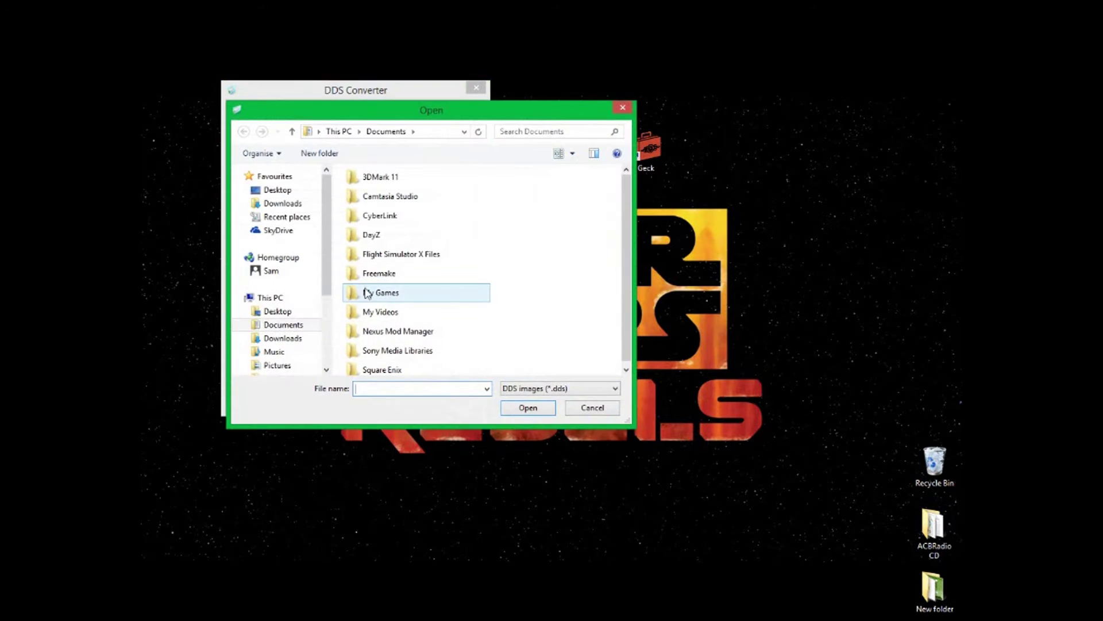
left_click_drag(331, 261, 337, 349)
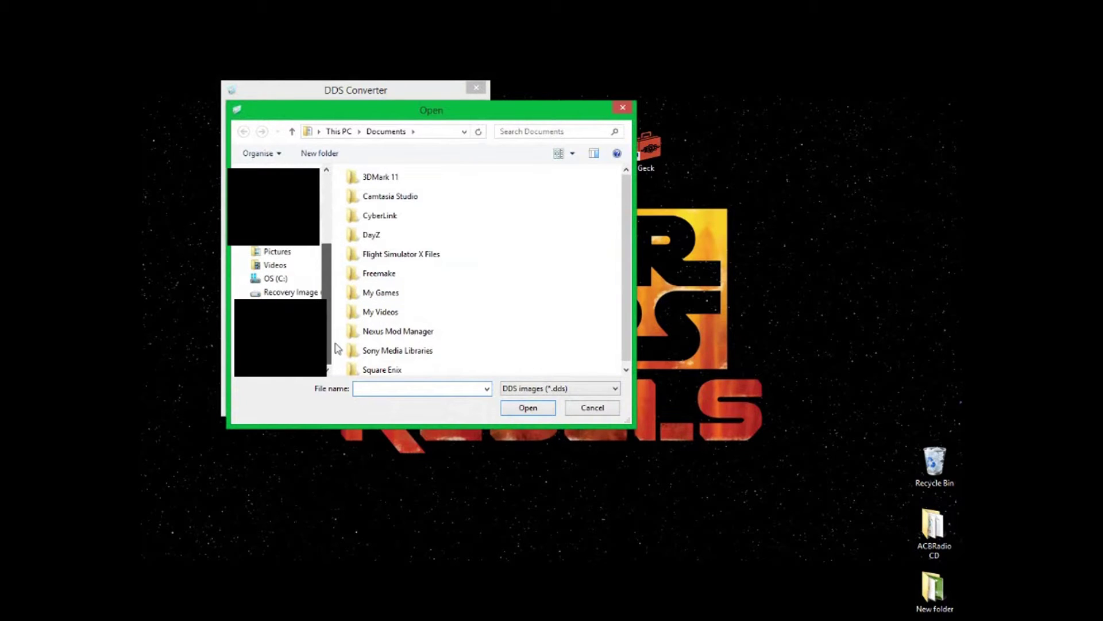
left_click(276, 278)
double_click(402, 234)
double_click(401, 189)
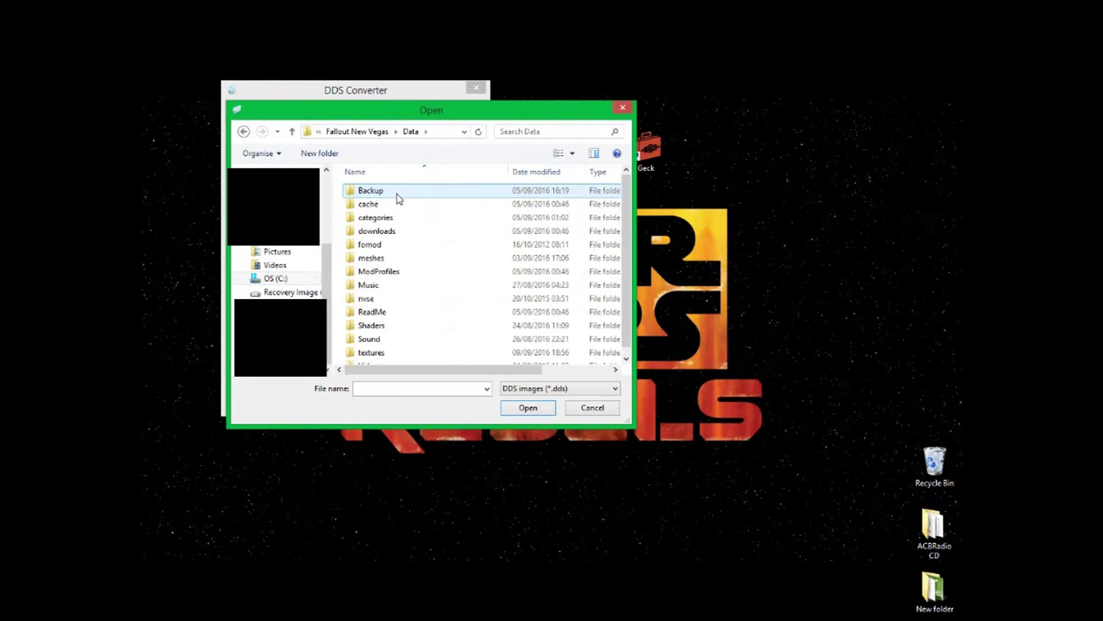
scroll(419, 265, "down", 1)
left_click(420, 276)
double_click(408, 343)
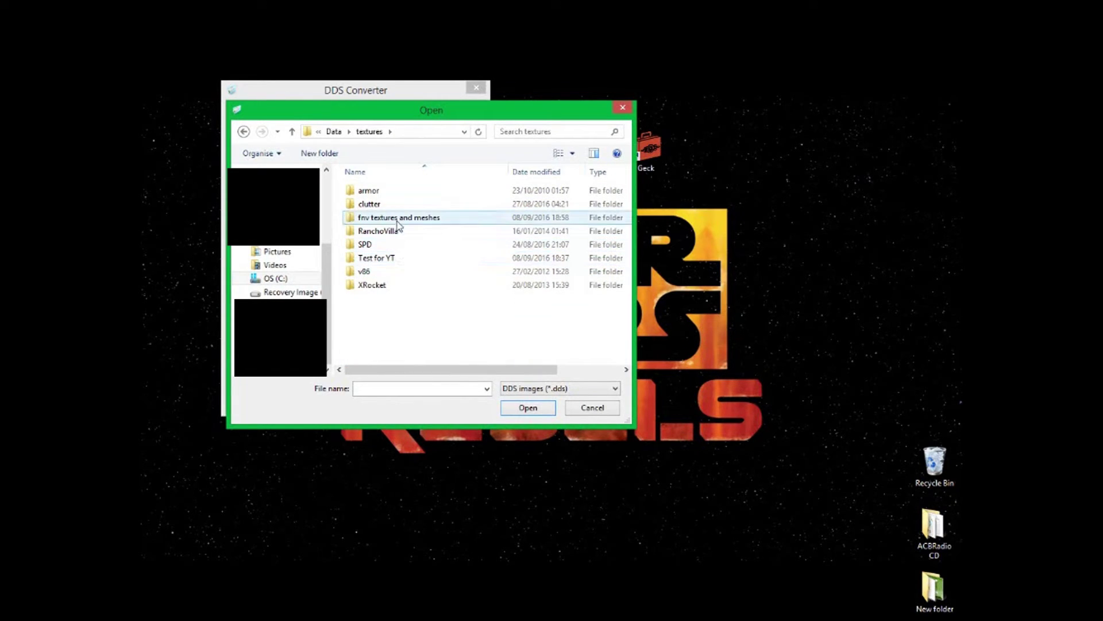
- Drill into fnv textures and meshes, then down through the textures, armor and vaultsuit folders
double_click(397, 219)
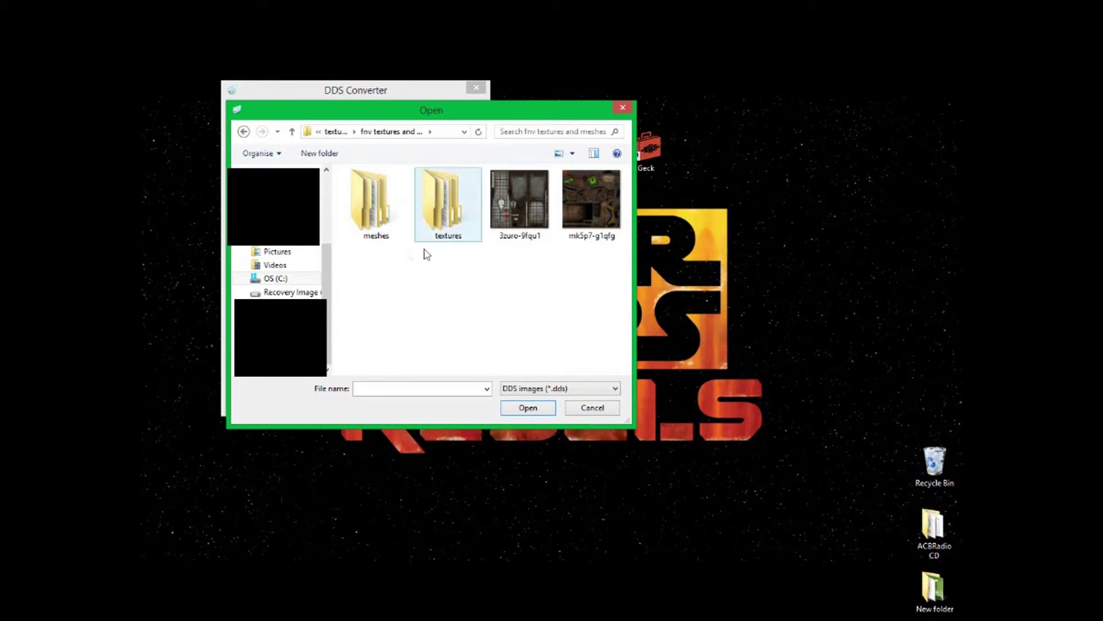
left_click(457, 204)
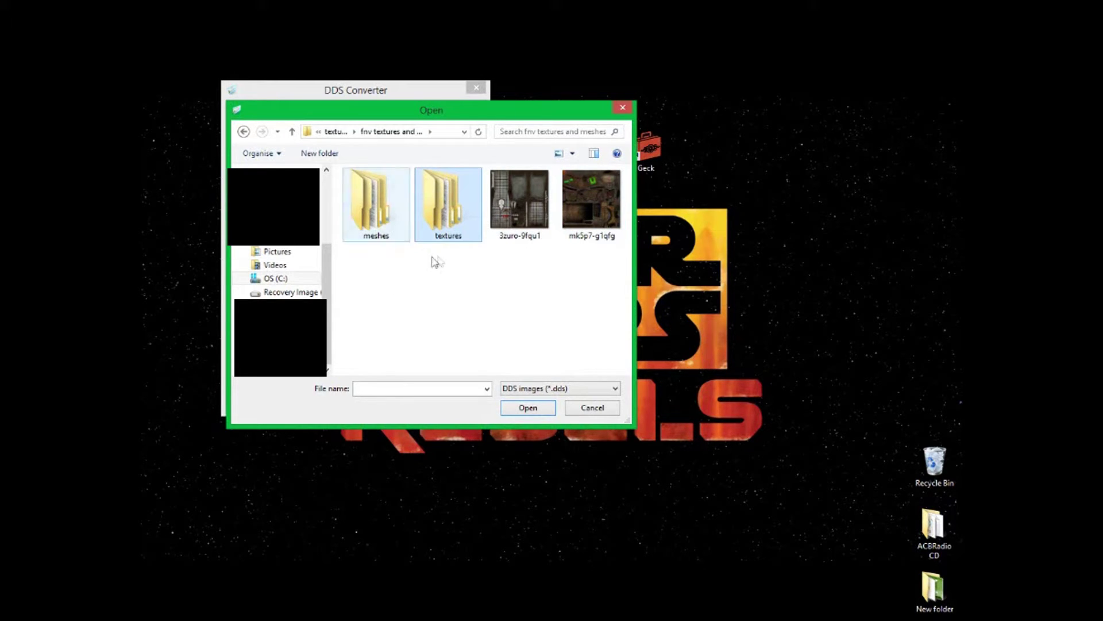
mouse_move(458, 201)
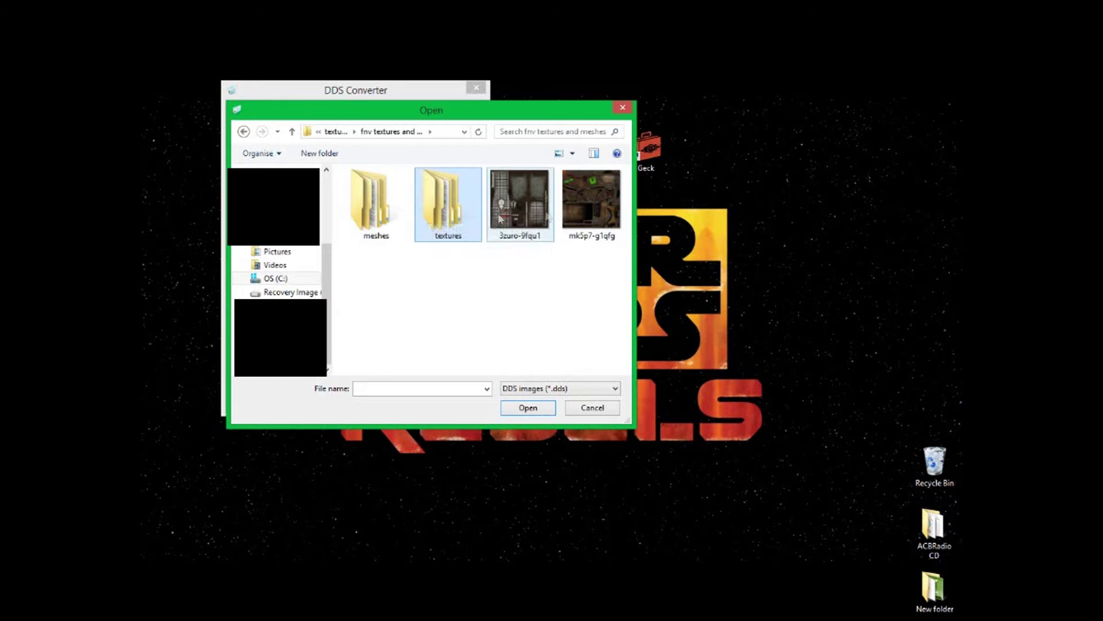
double_click(440, 210)
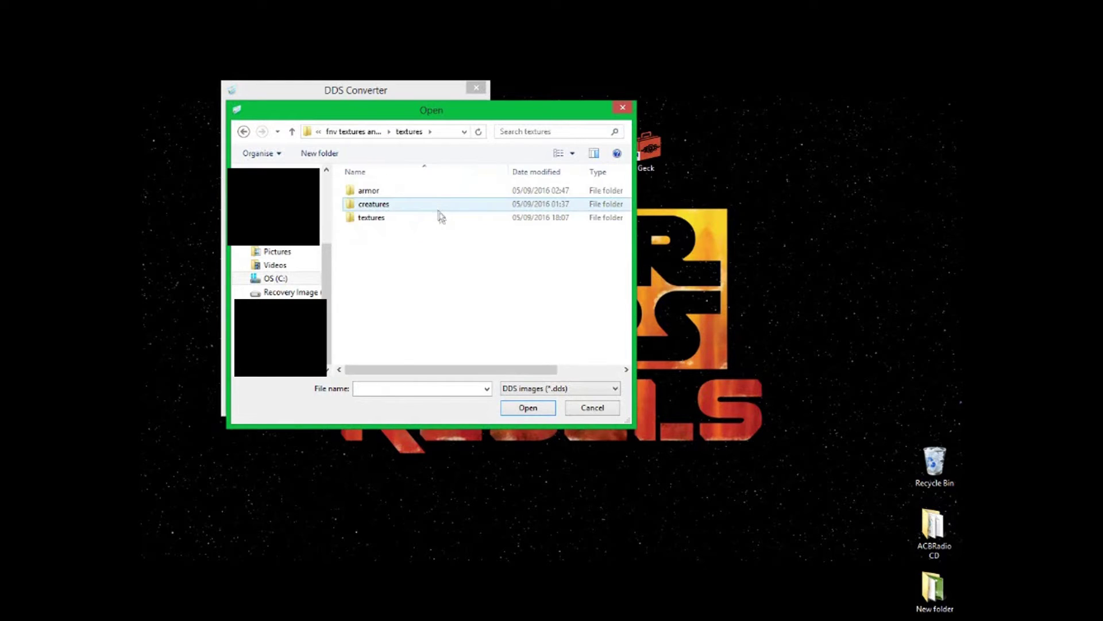
double_click(384, 195)
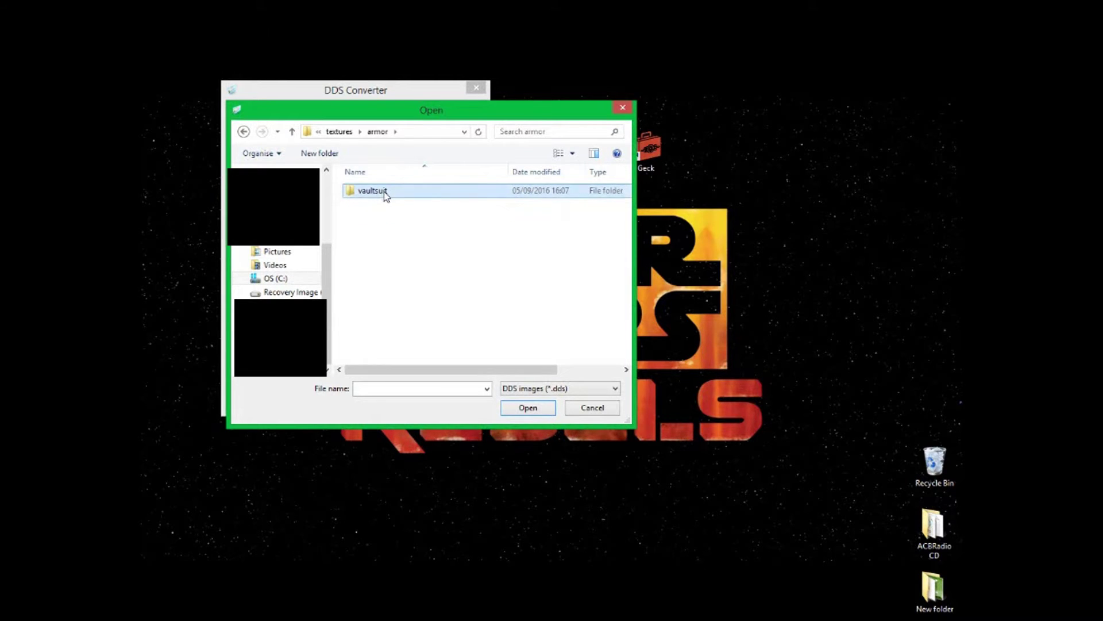
double_click(384, 195)
double_click(371, 196)
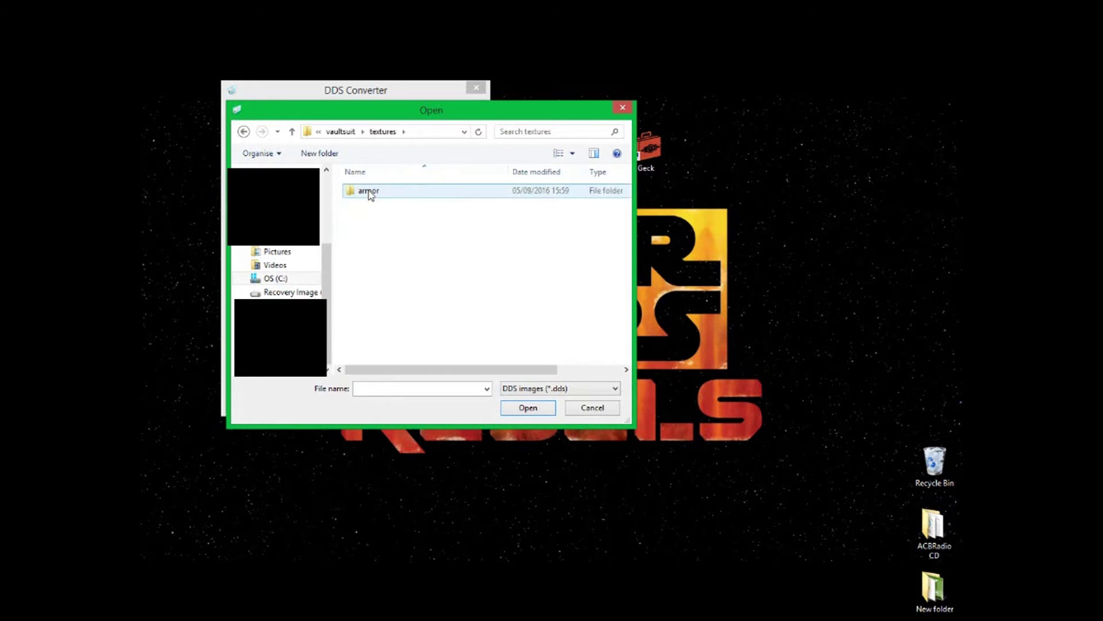
double_click(370, 189)
double_click(370, 190)
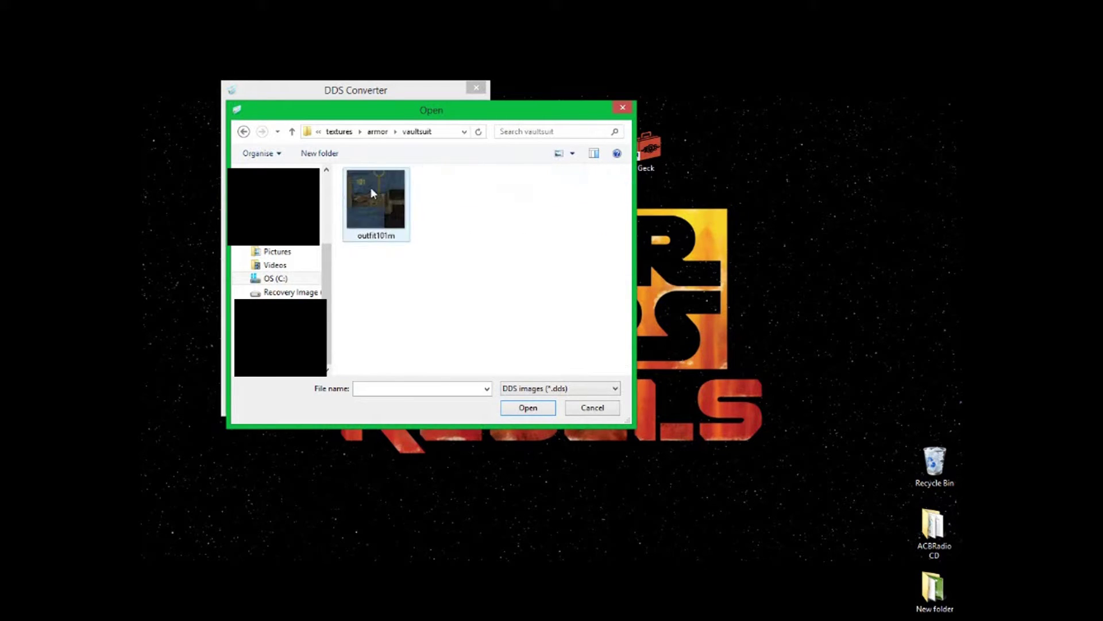
- Go back two levels and open the full armor folder under the nested textures folder
left_click(244, 131)
left_click(243, 131)
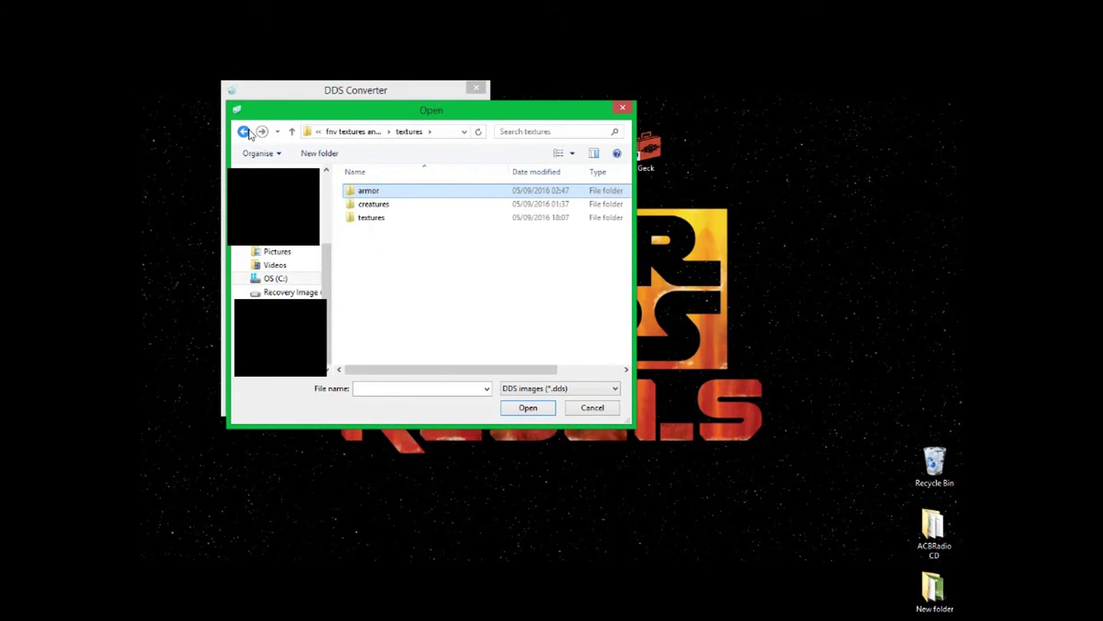
double_click(384, 219)
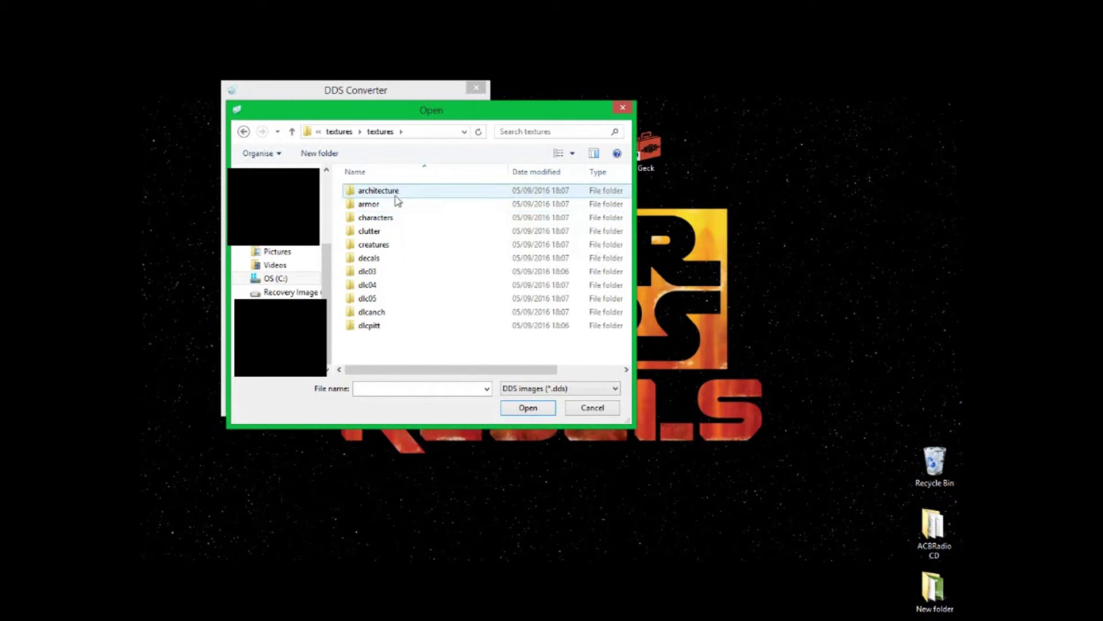
double_click(386, 206)
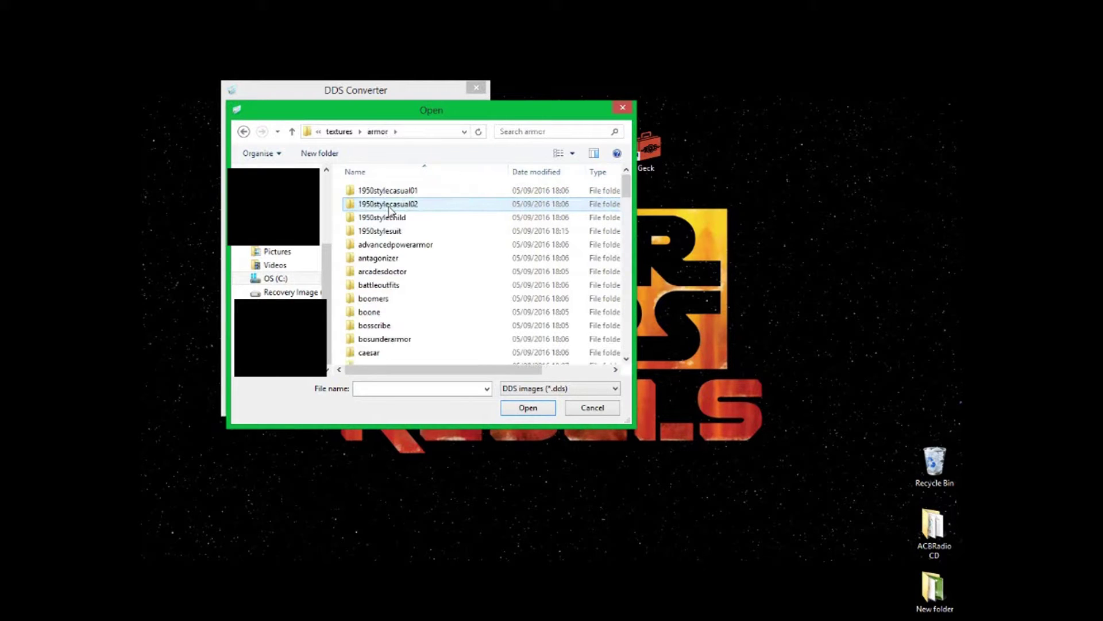
- Scroll the armor list to the vaultsuit folder, open it and select the outfit3m texture
scroll(432, 277, "down", 20)
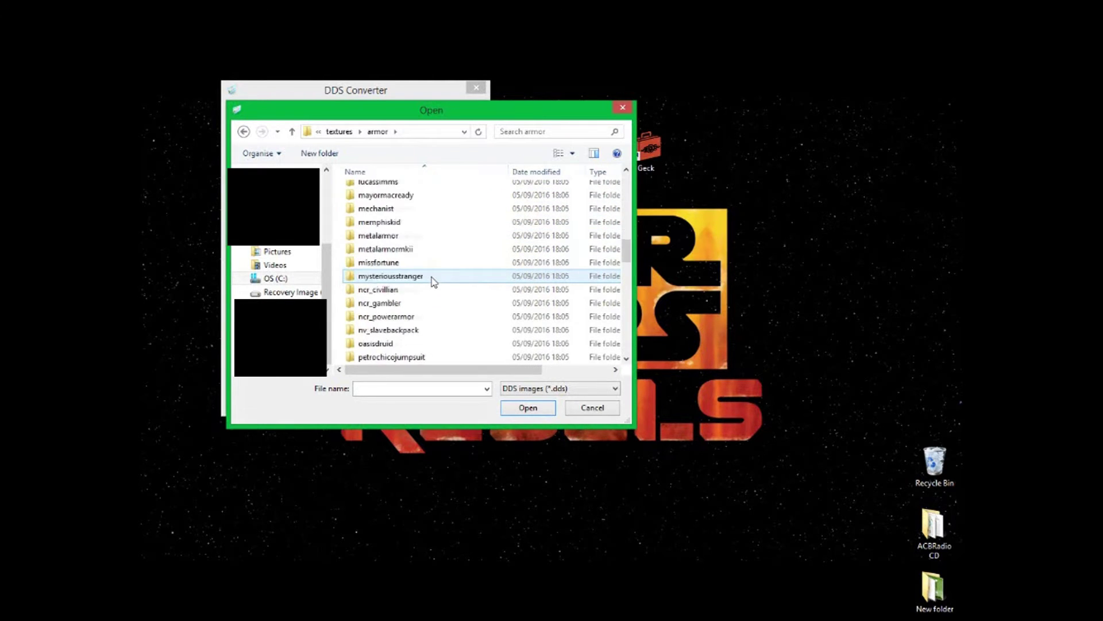
scroll(432, 277, "down", 5)
scroll(432, 277, "up", 15)
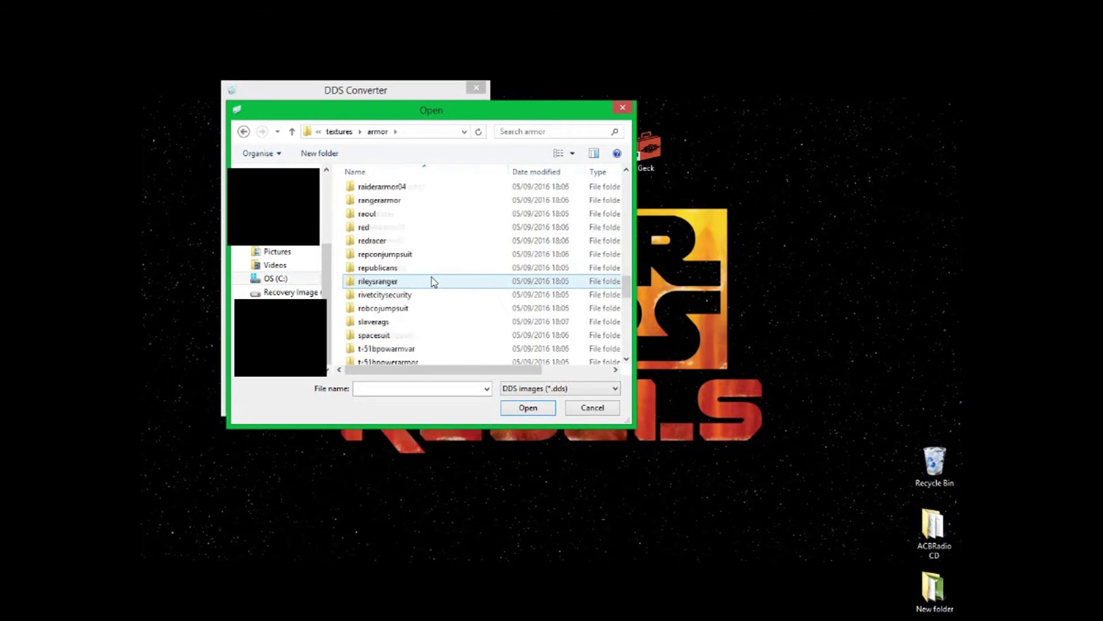
scroll(433, 280, "up", 8)
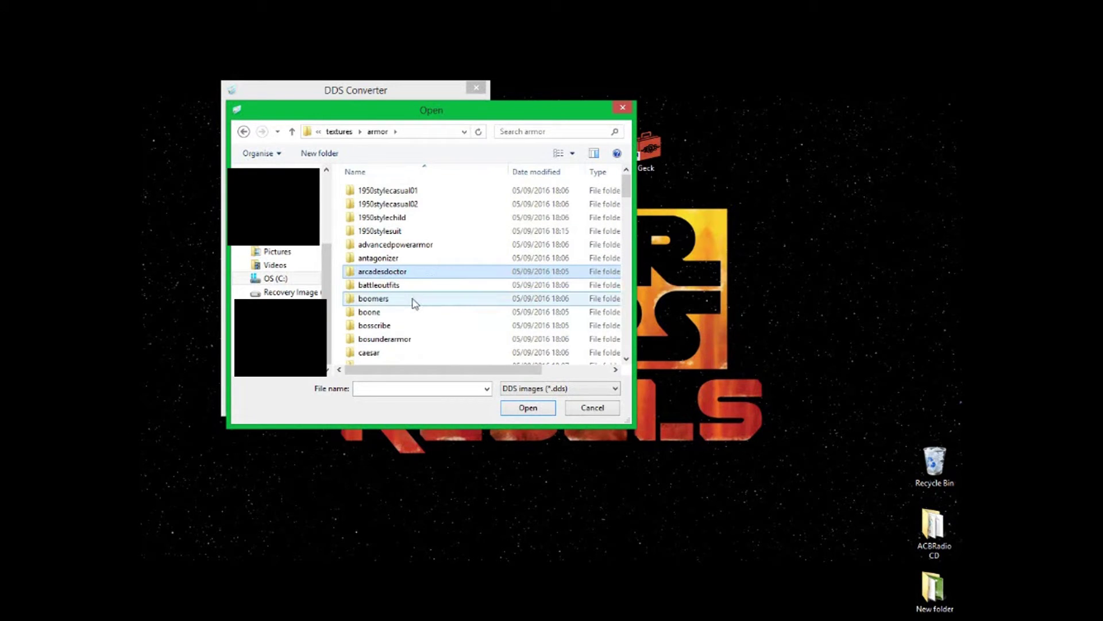
scroll(414, 302, "down", 1)
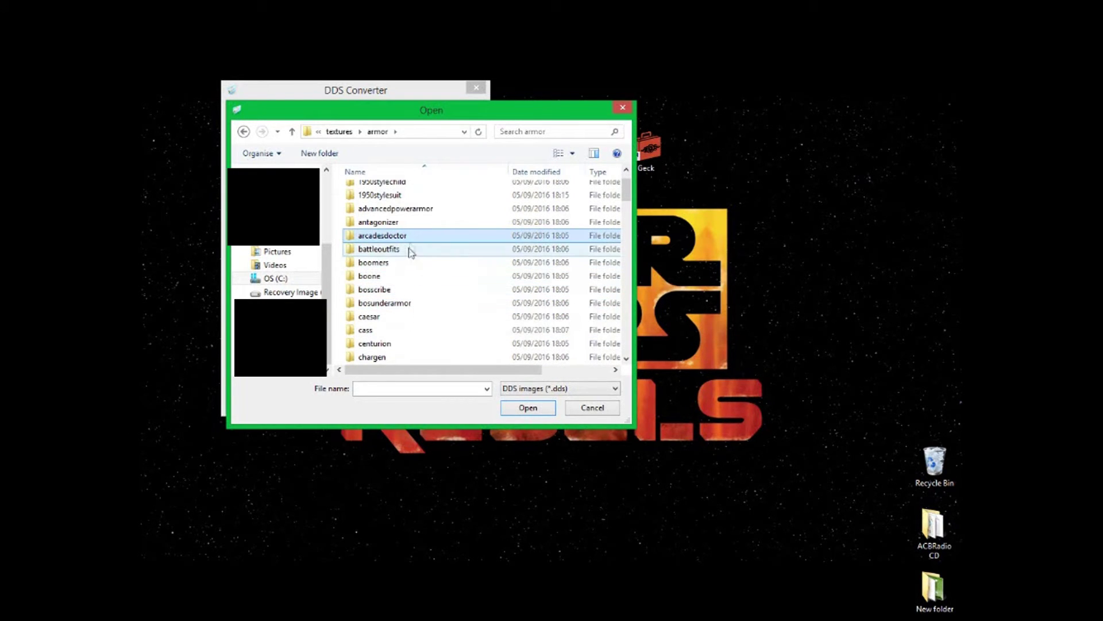
left_click(422, 306)
scroll(423, 313, "down", 12)
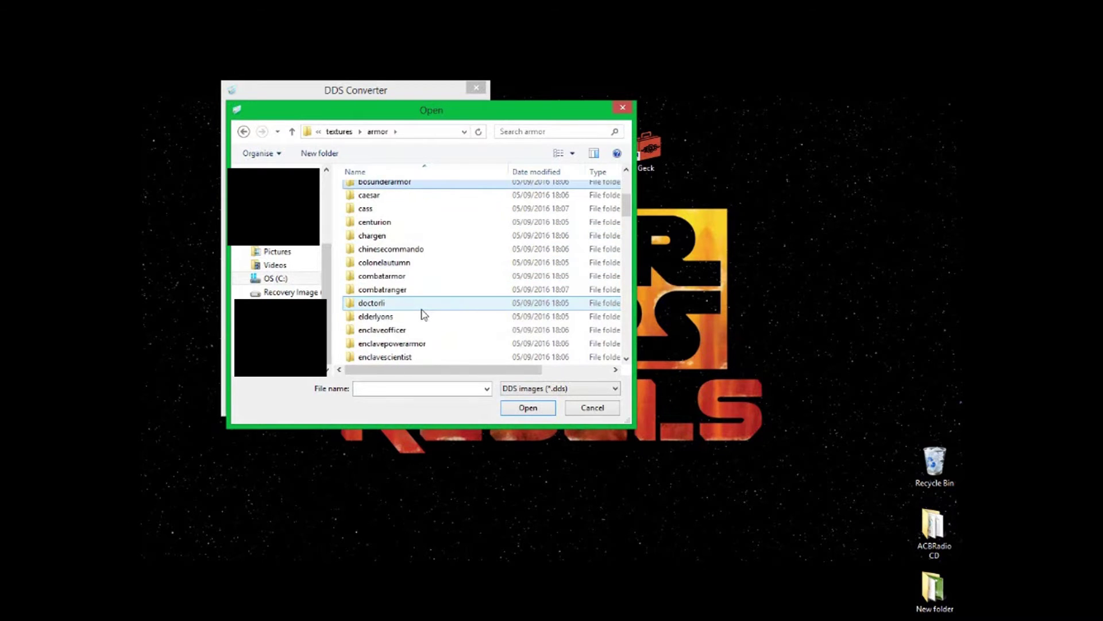
scroll(424, 313, "down", 12)
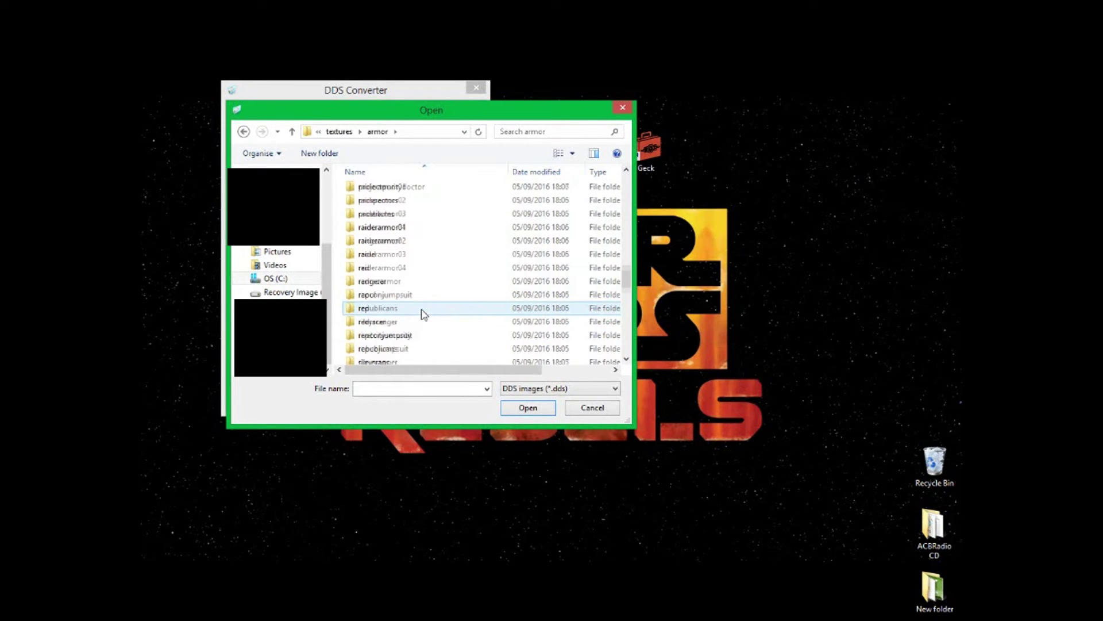
scroll(424, 313, "down", 2)
scroll(424, 313, "down", 6)
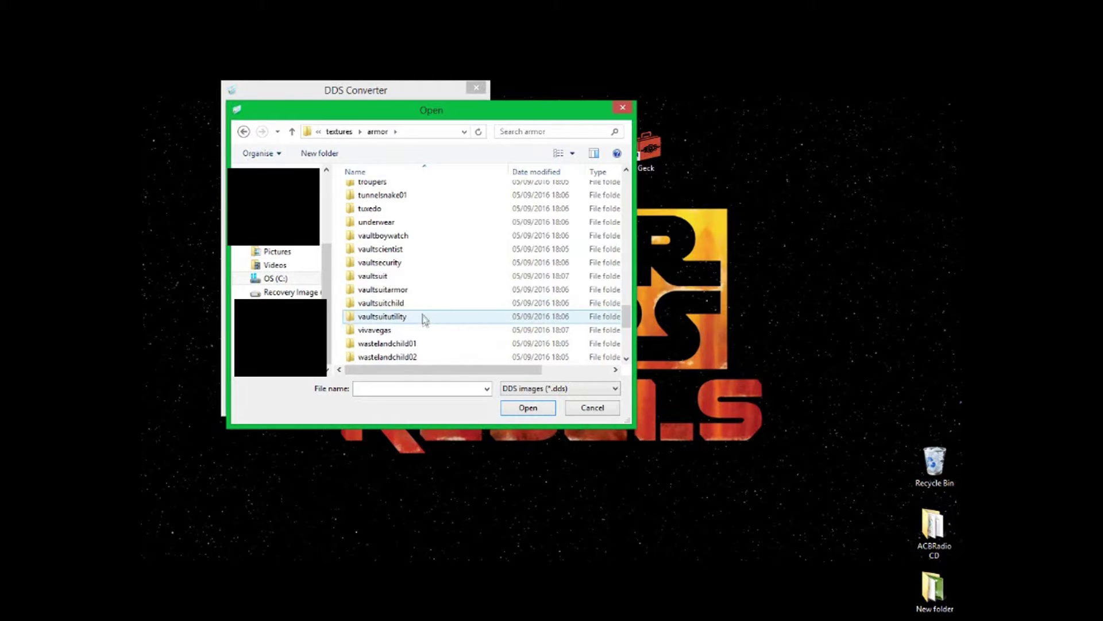
double_click(383, 276)
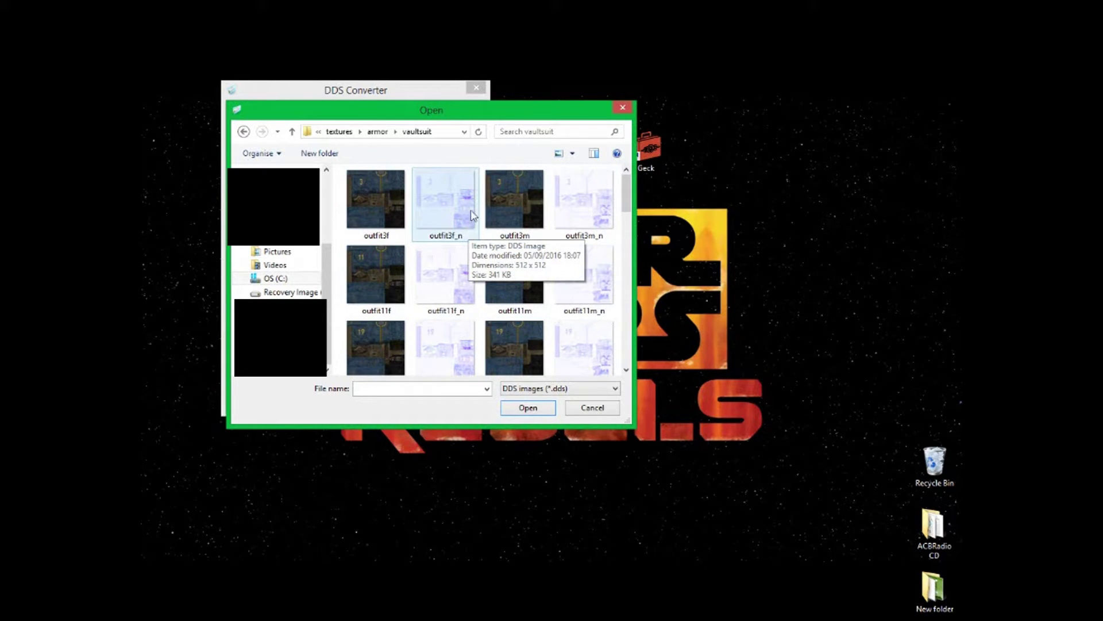
left_click(363, 198)
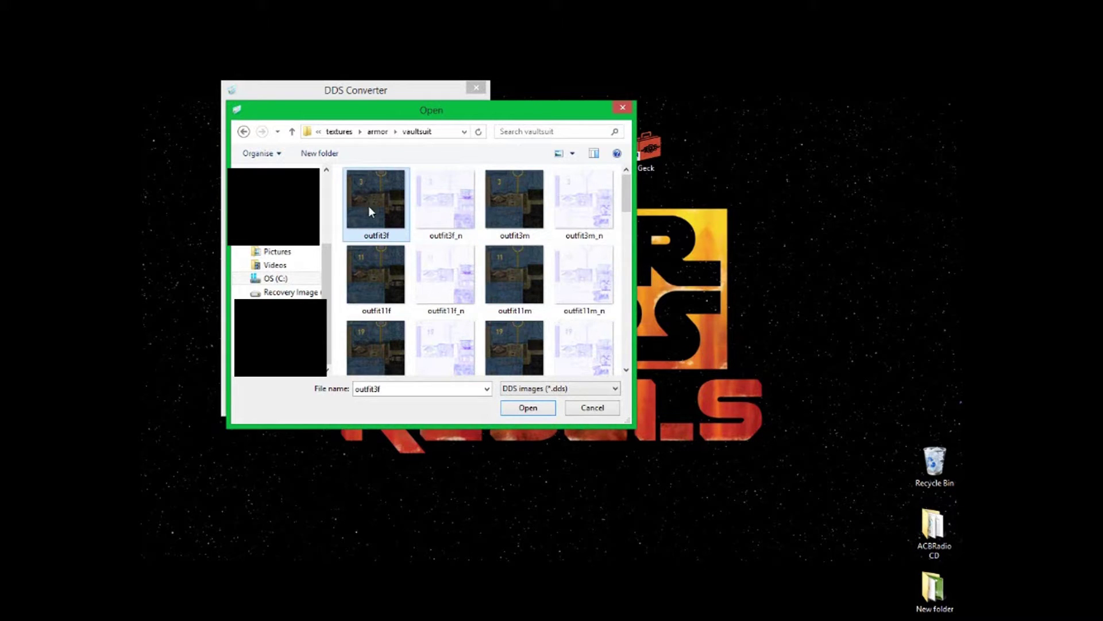
left_click(504, 203)
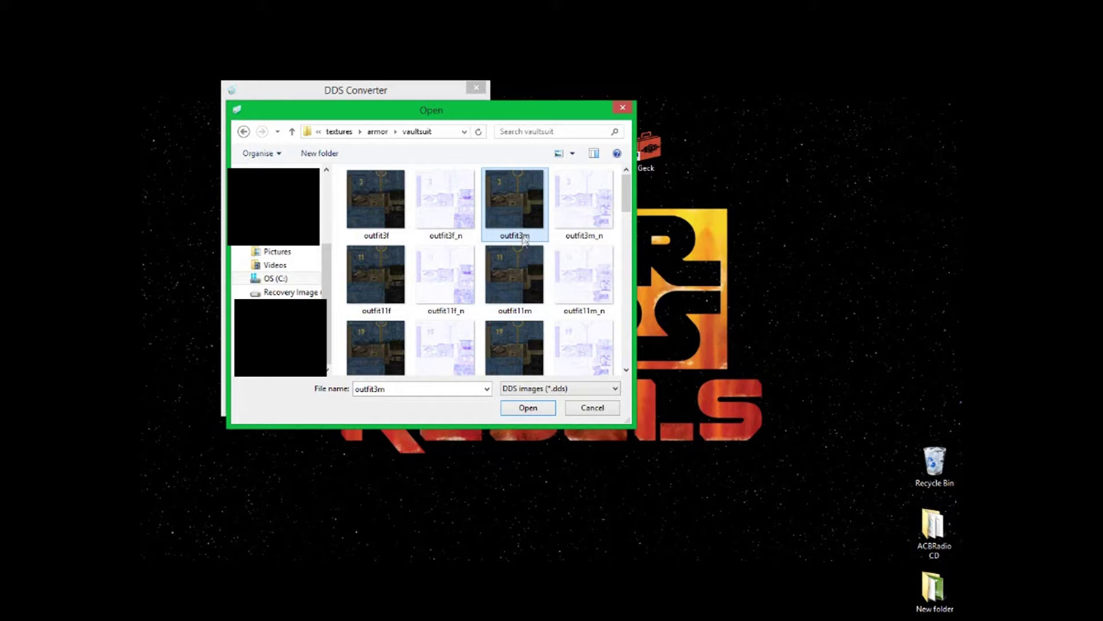
- Add outfit3m to the DDS Images list and set the output folder to Desktop
left_click(529, 408)
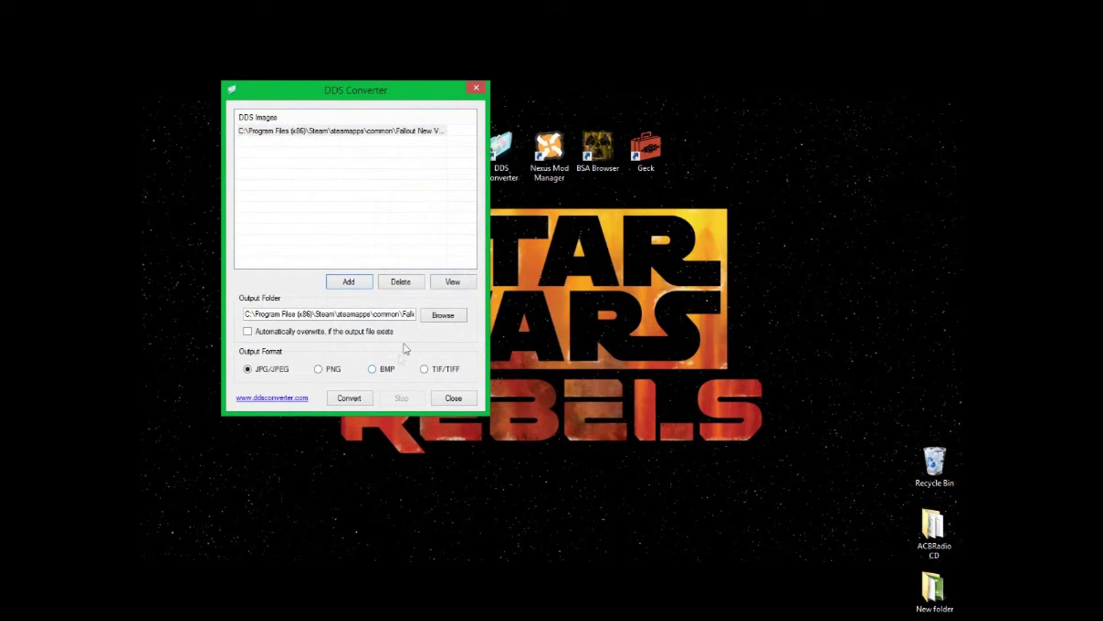
left_click(432, 316)
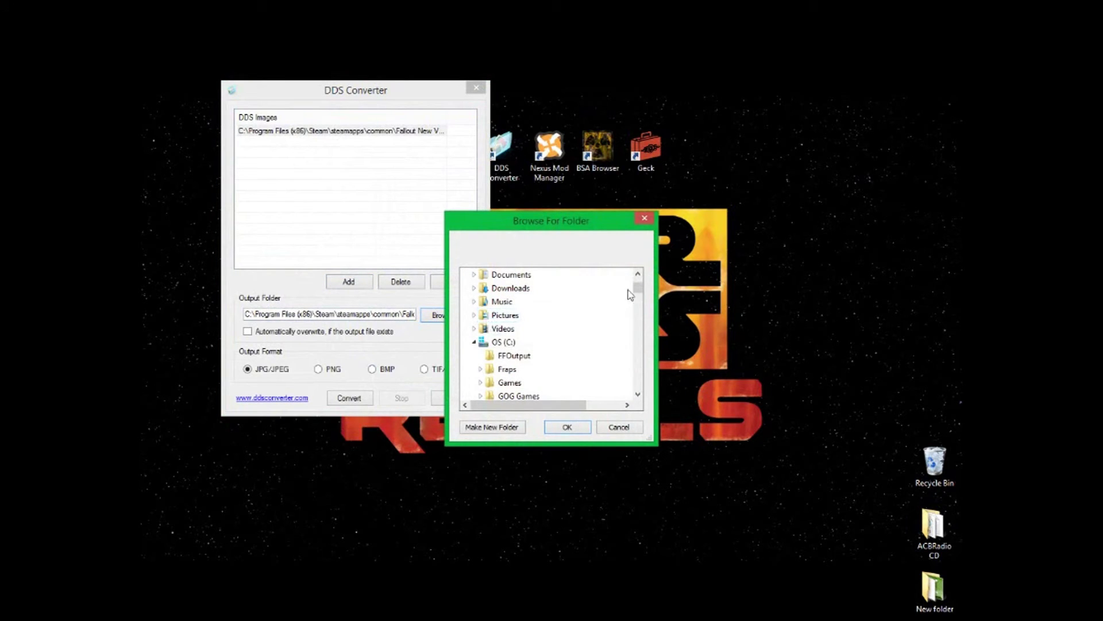
scroll(636, 288, "up", 2)
left_click(490, 275)
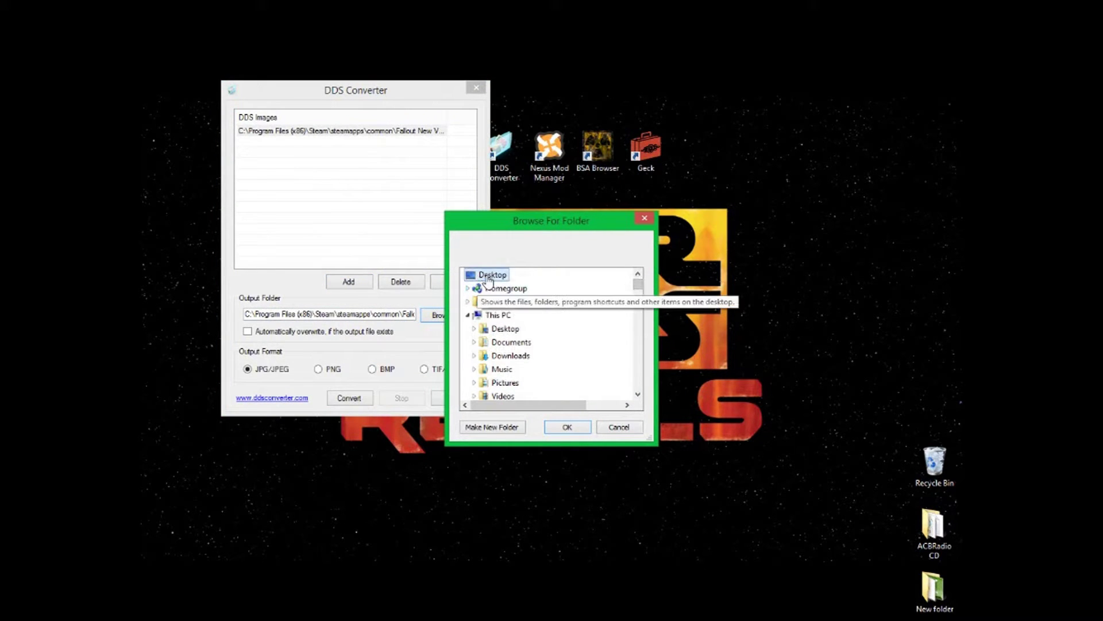
left_click(567, 426)
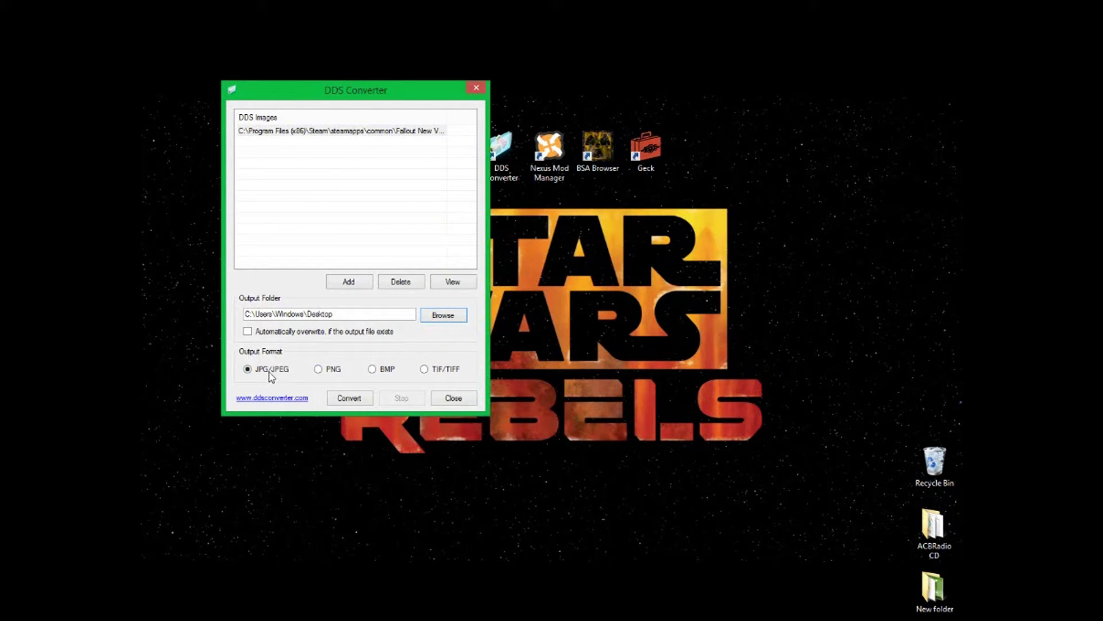
- Convert outfit3m to JPEG, confirm, and dismiss the 'Image conversion completed' message
left_click(354, 400)
left_click(535, 367)
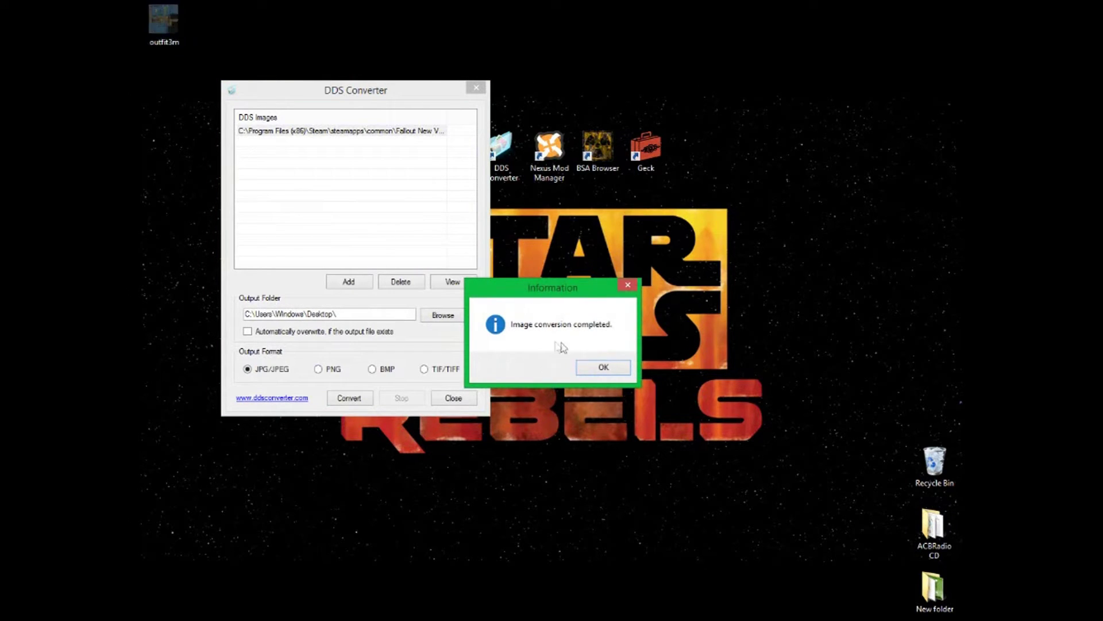
left_click(603, 367)
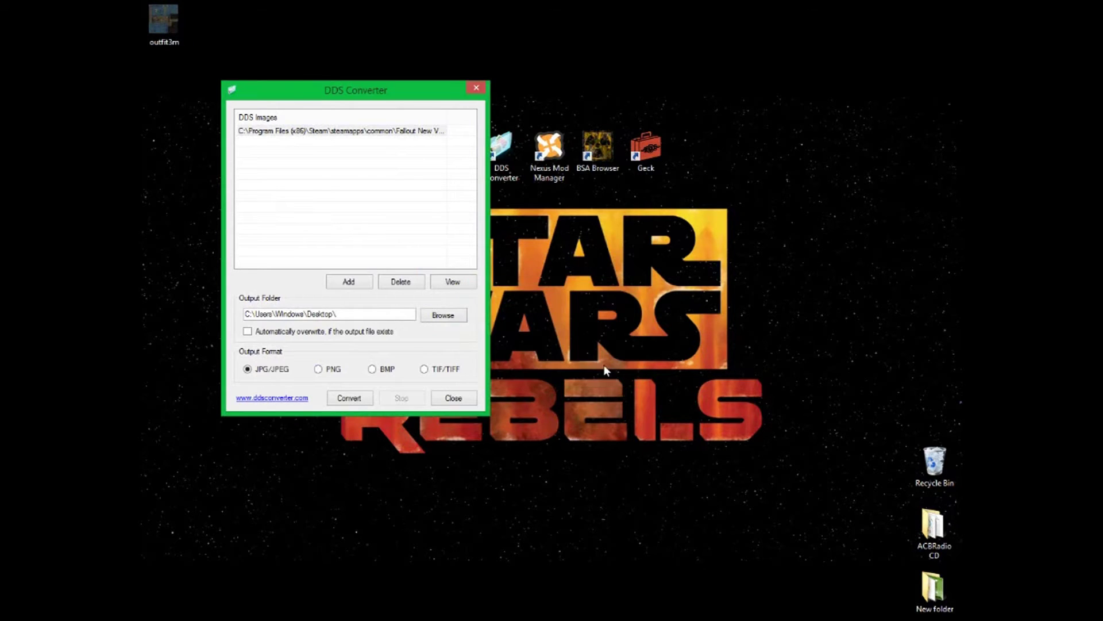
- Close DDS Converter, move the outfit3m icon mid-desktop and open it with Edit with GIMP
left_click(474, 89)
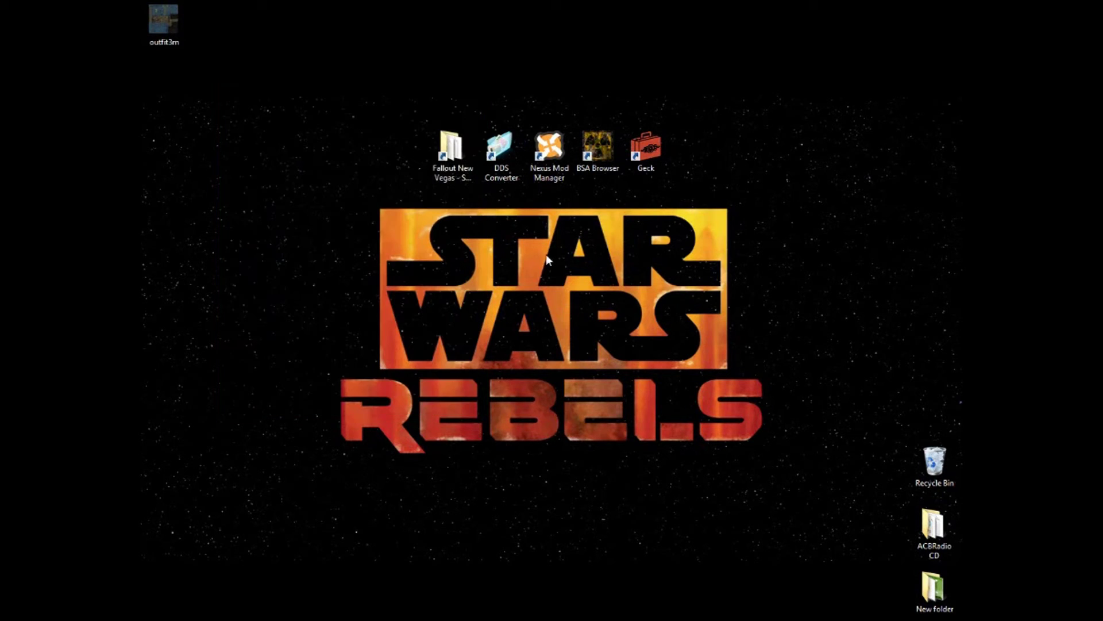
left_click_drag(160, 26, 347, 238)
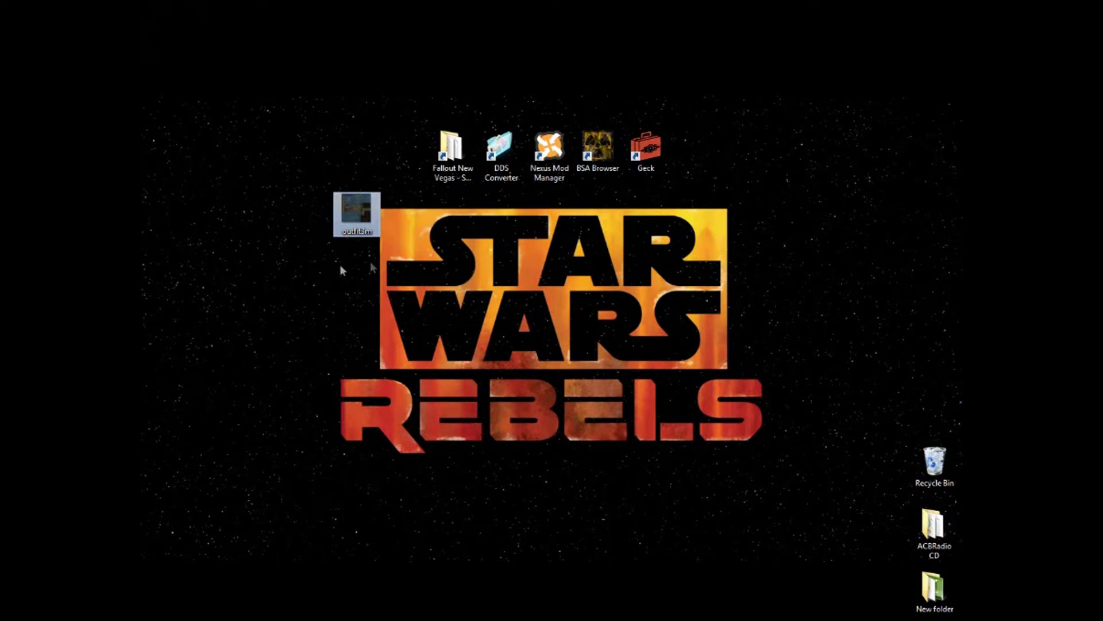
left_click(389, 216)
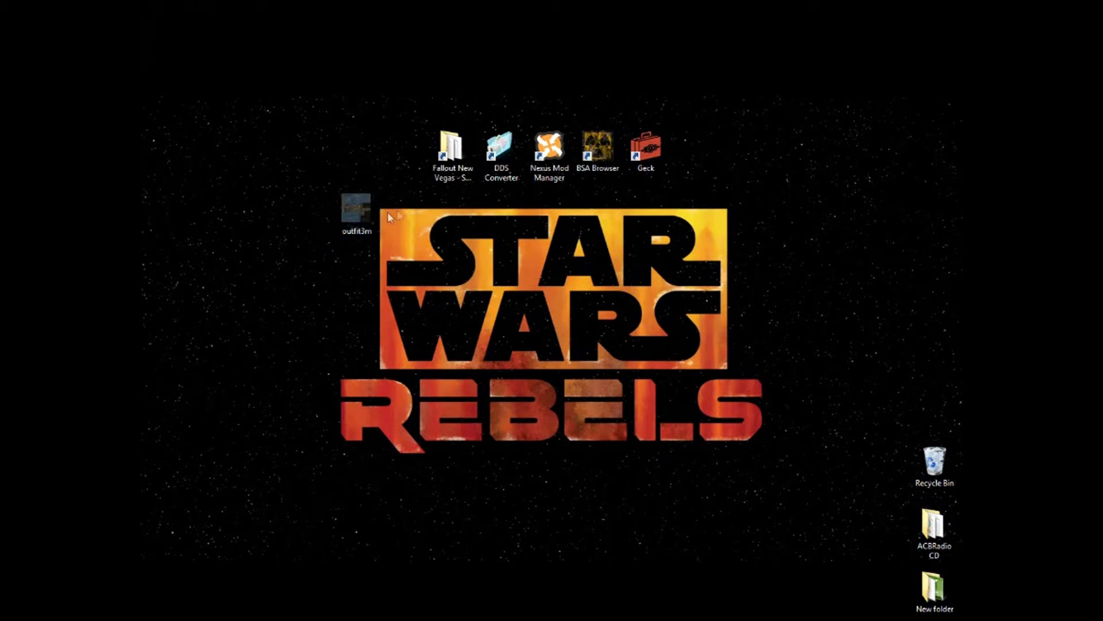
right_click(355, 211)
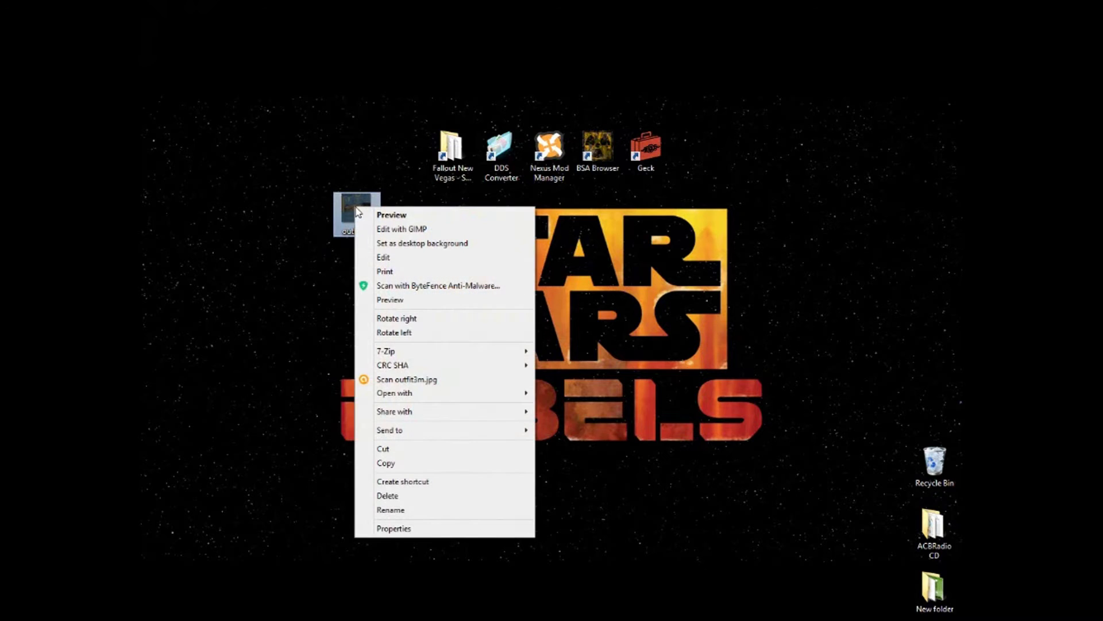
left_click(379, 229)
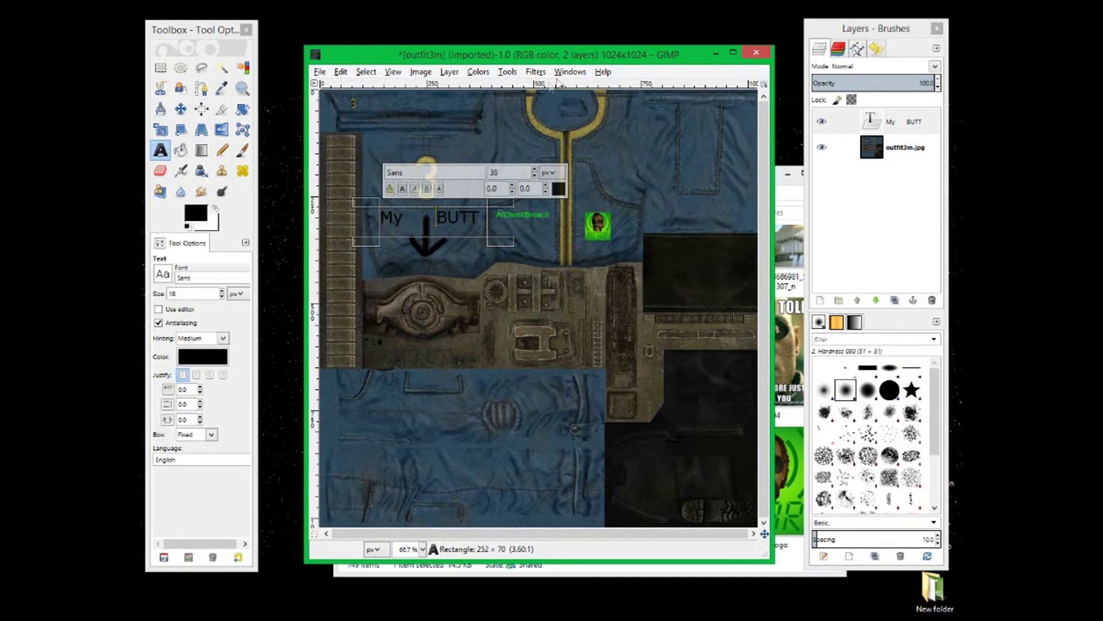
- Flatten the image via Image > Flatten Image, merging the My BUTT text into one layer
left_click(421, 72)
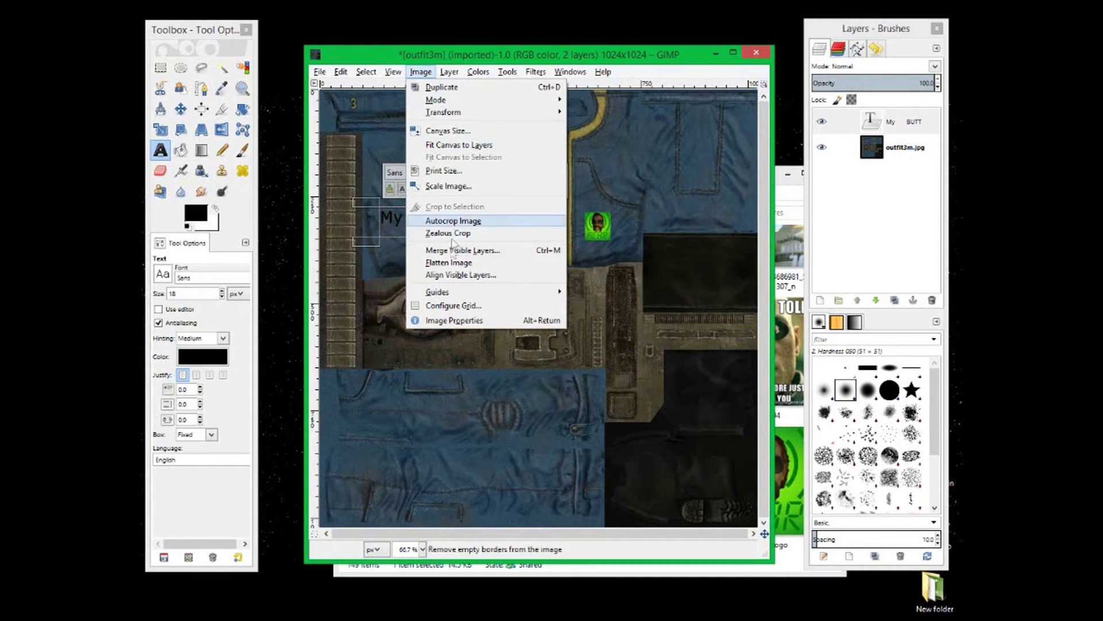
left_click(414, 261)
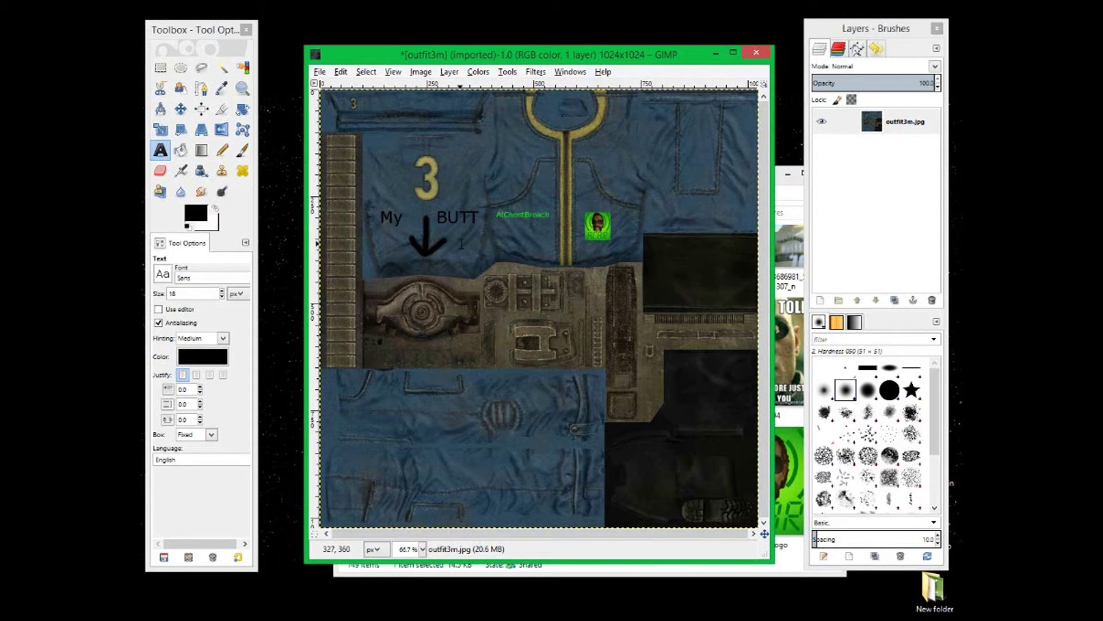
- Export the image to the Desktop as acbradiotestoutfit3m.jpg with JPEG quality 100
left_click(320, 71)
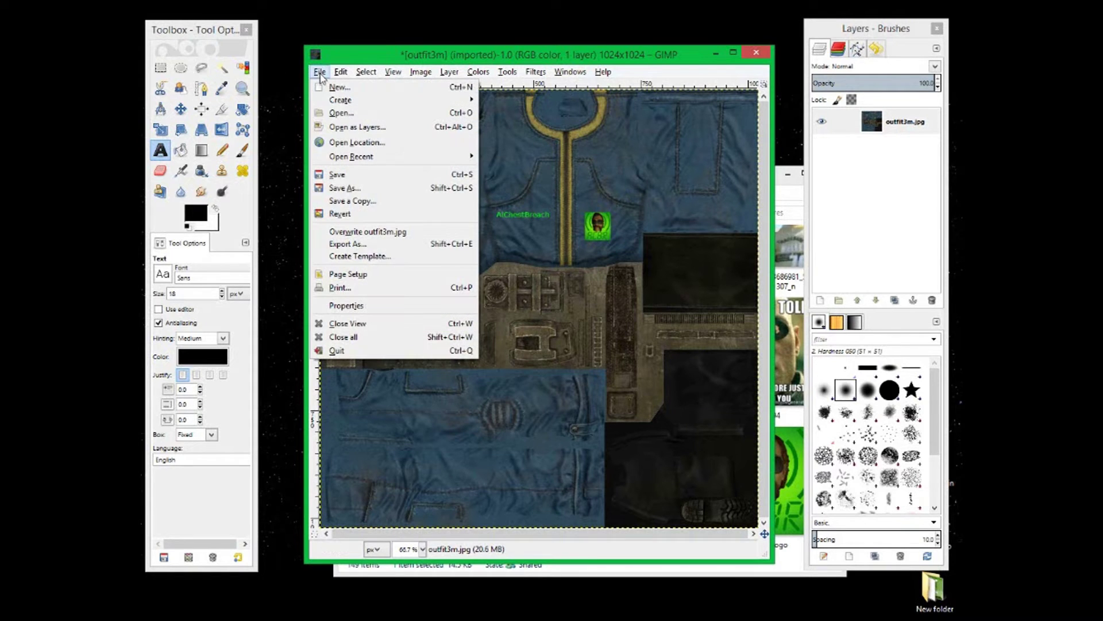
left_click(347, 244)
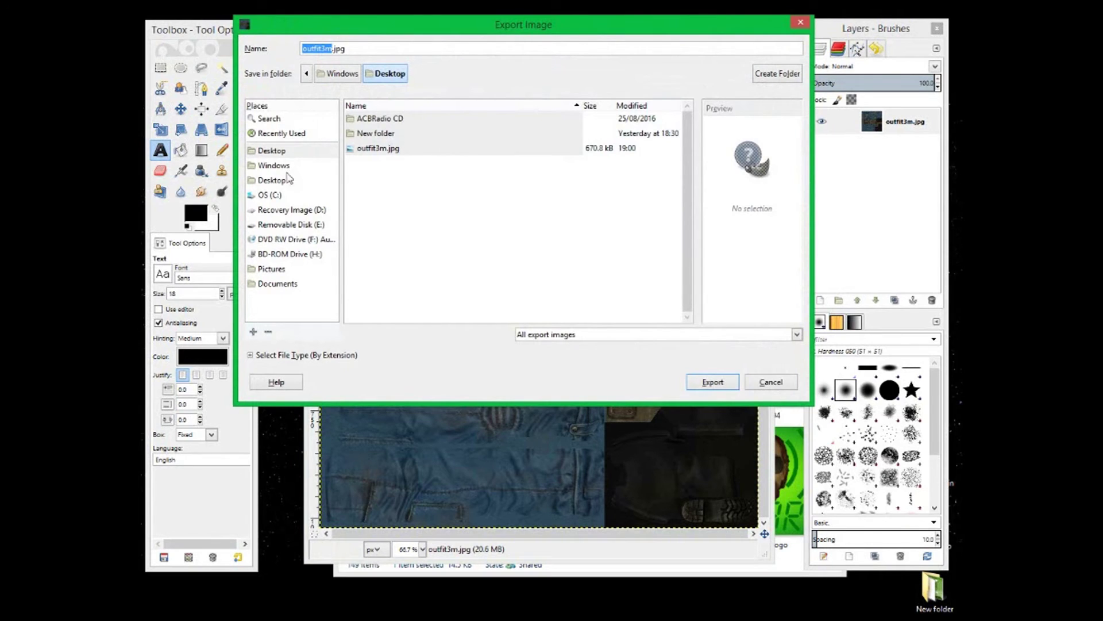
left_click(282, 153)
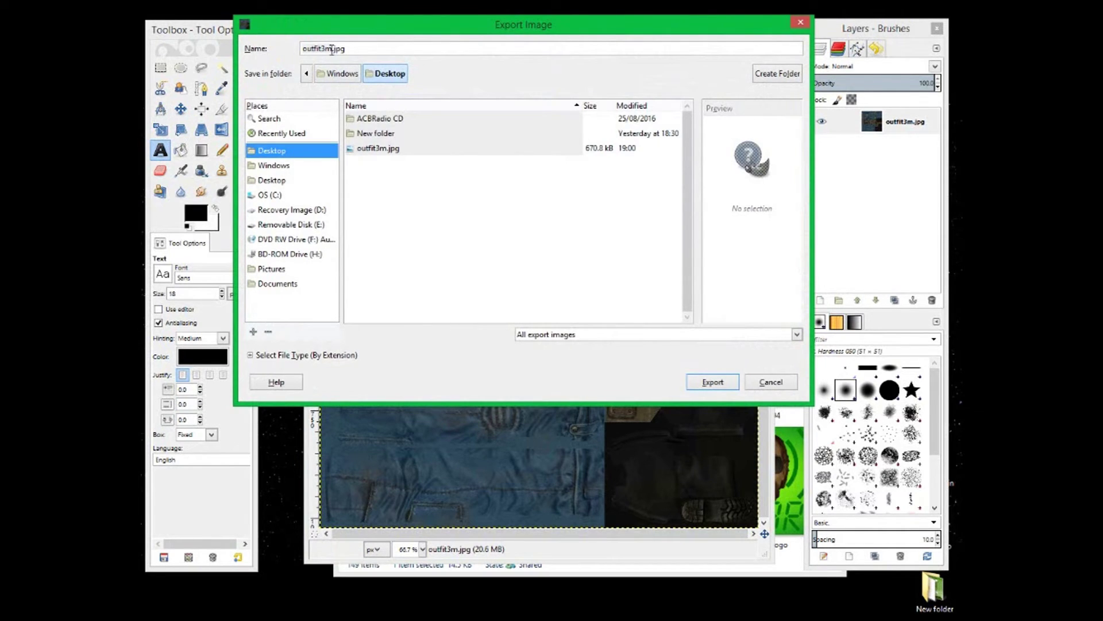
left_click(333, 48)
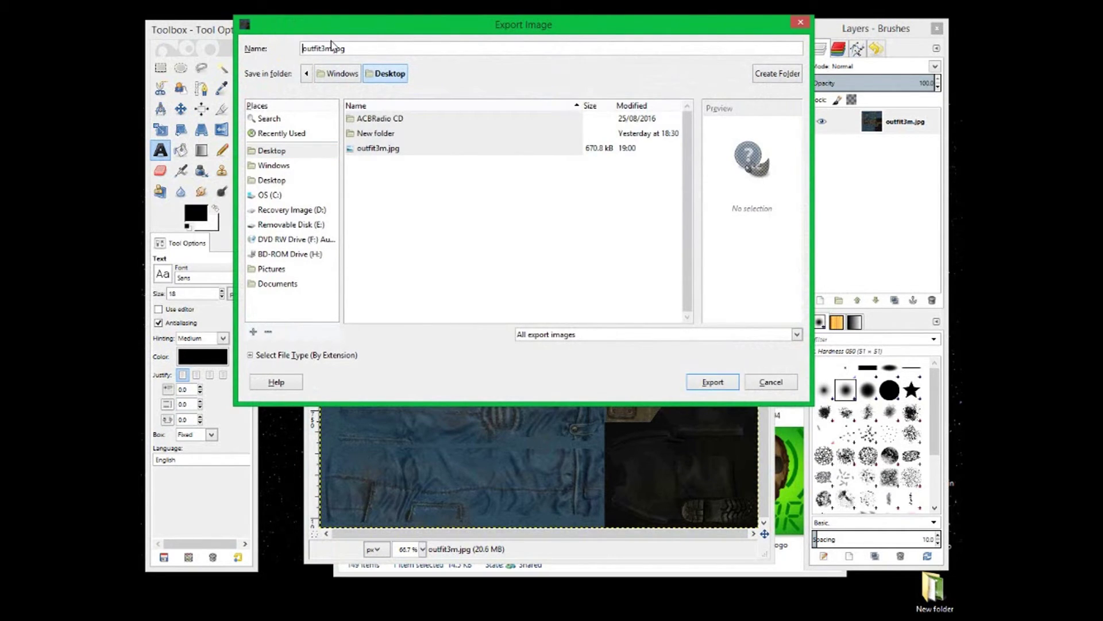
type("acbradio_")
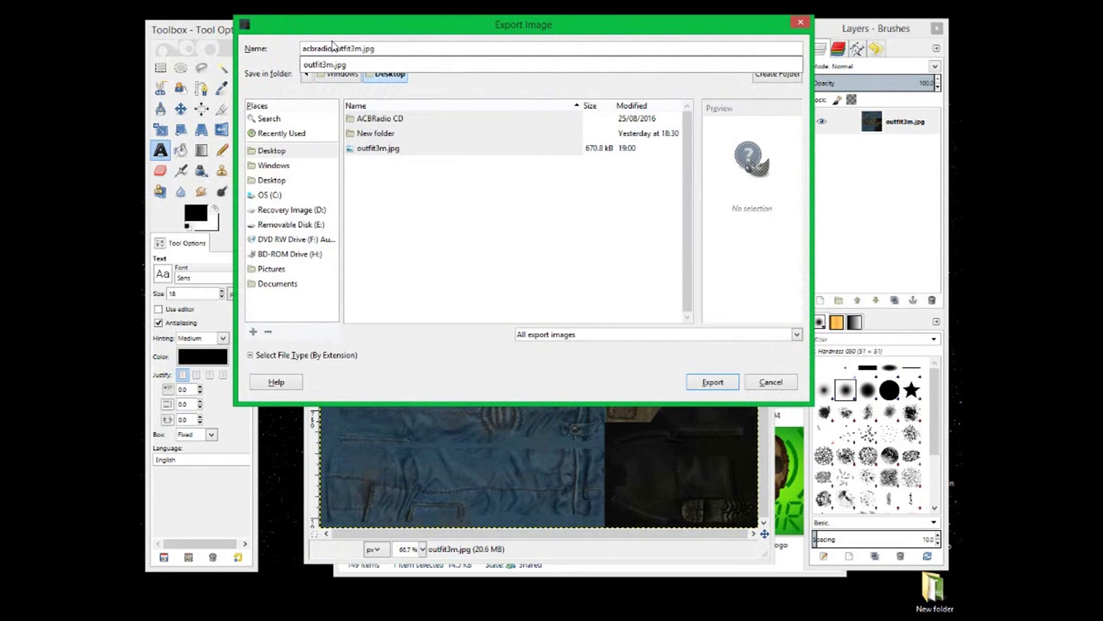
type("test")
left_click(723, 385)
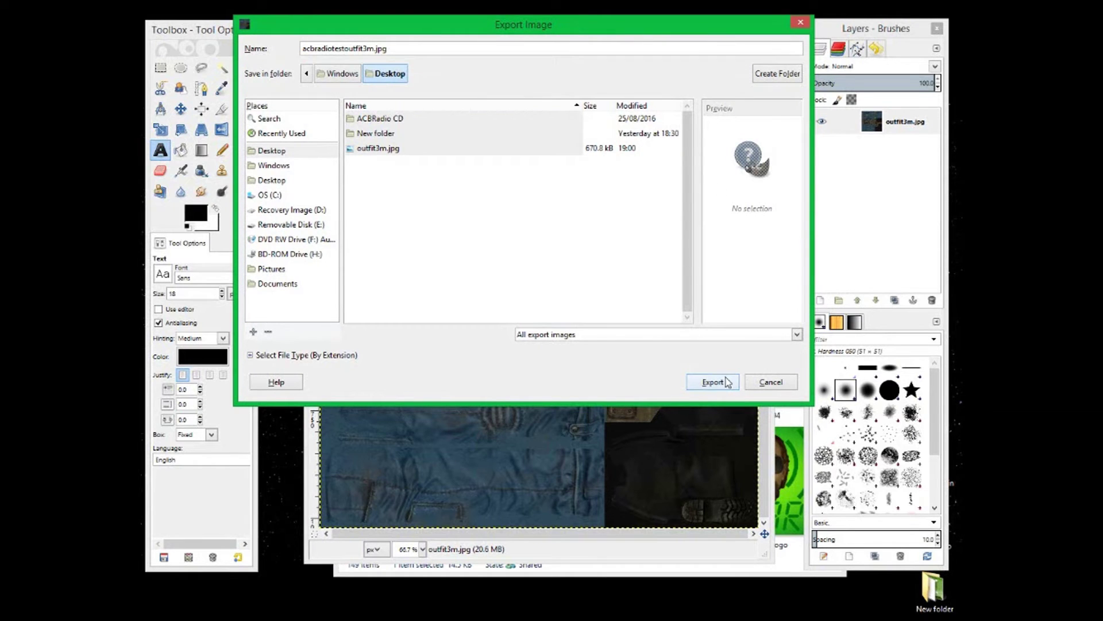
left_click(726, 383)
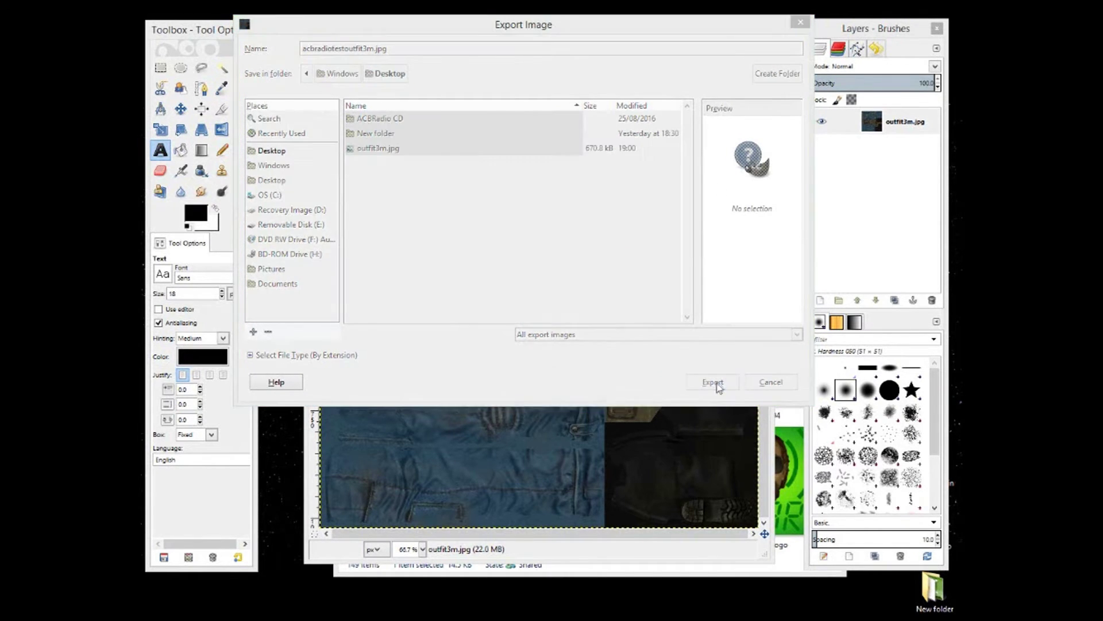
left_click_drag(592, 284, 603, 284)
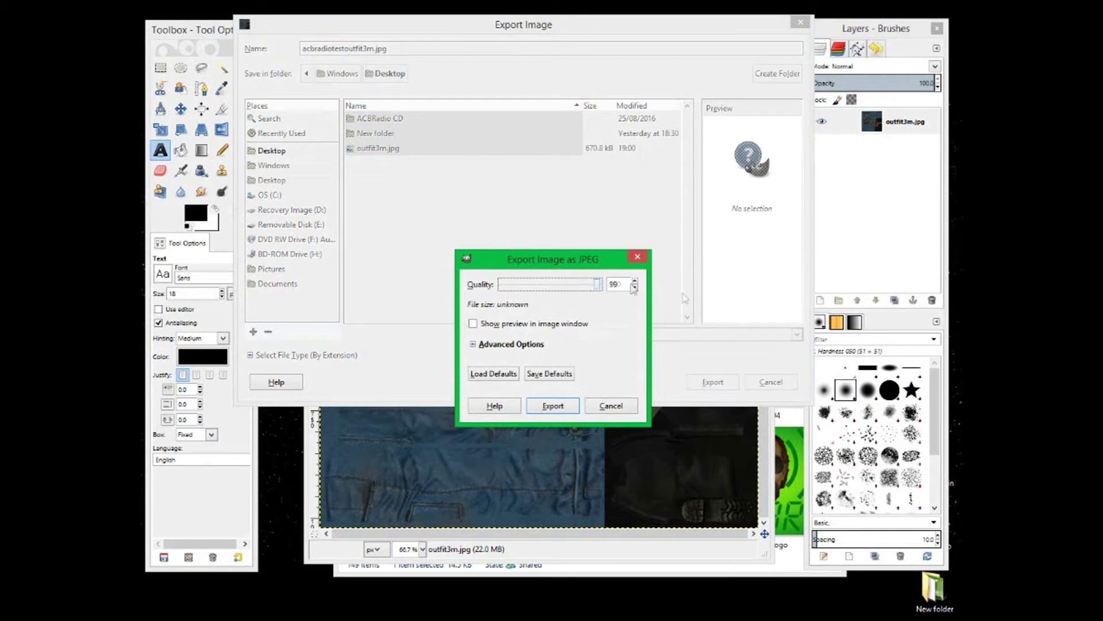
left_click(552, 405)
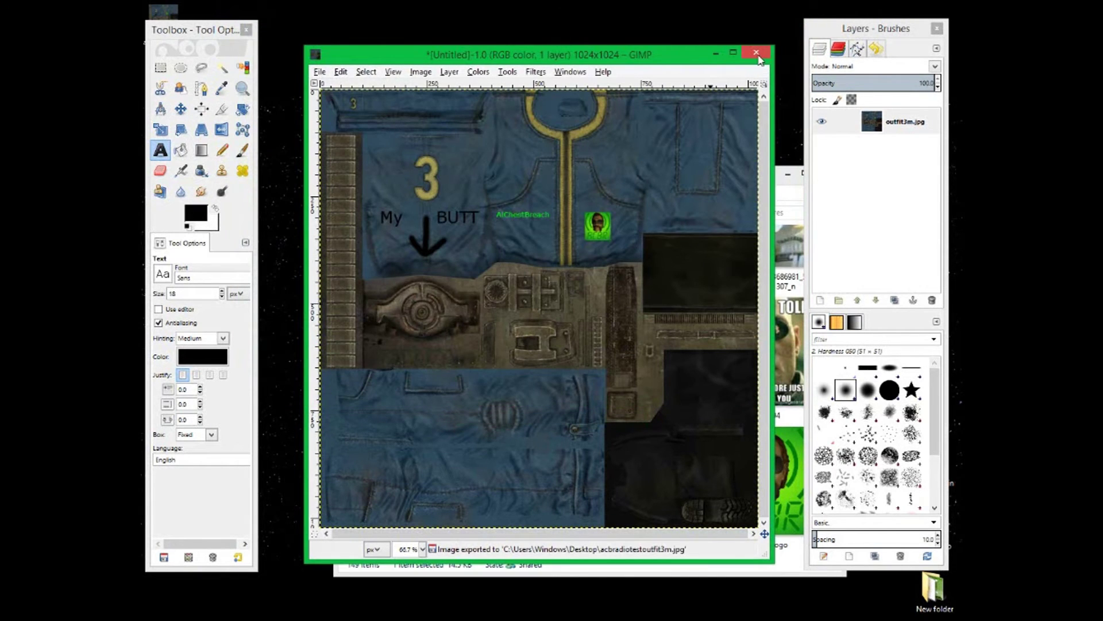
- Close the image discarding changes, quit GIMP and close the Pictures folder window
left_click(756, 54)
left_click(549, 396)
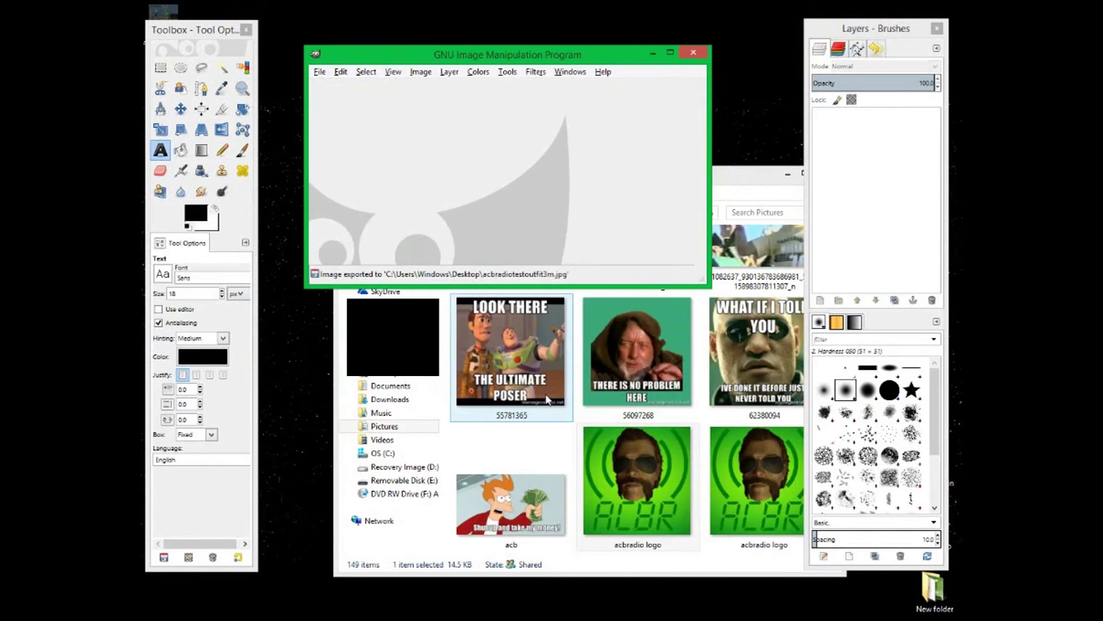
left_click(694, 52)
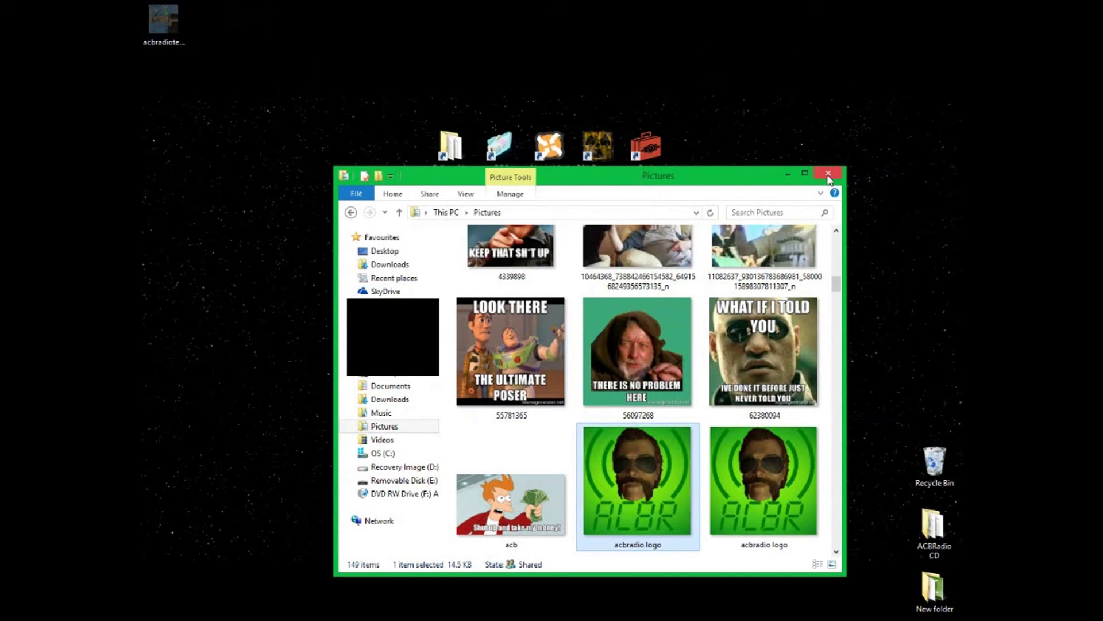
left_click(838, 173)
- Arrange the two JPEG icons above the shortcuts and check acbradiotestoutfit3m's file details
left_click_drag(486, 69, 513, 40)
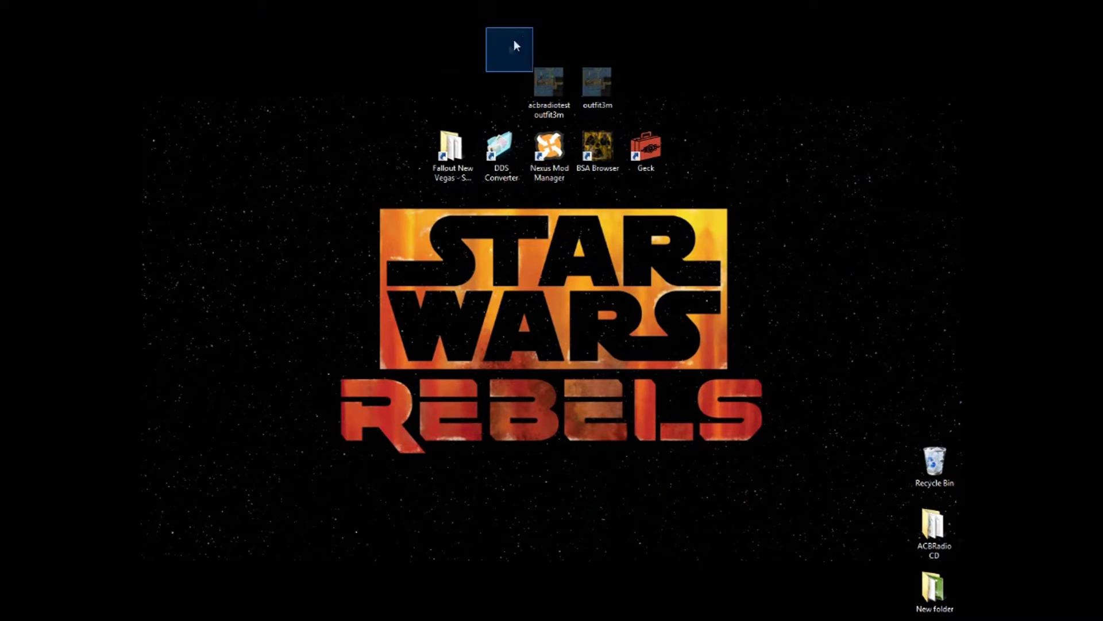
left_click(545, 96)
left_click(594, 92)
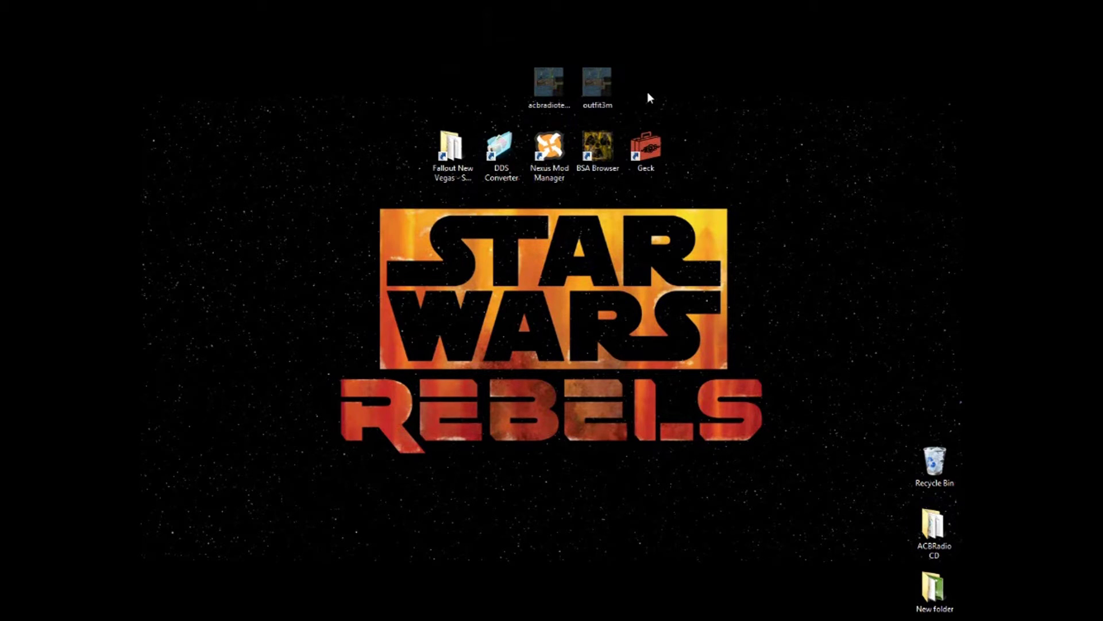
mouse_move(602, 84)
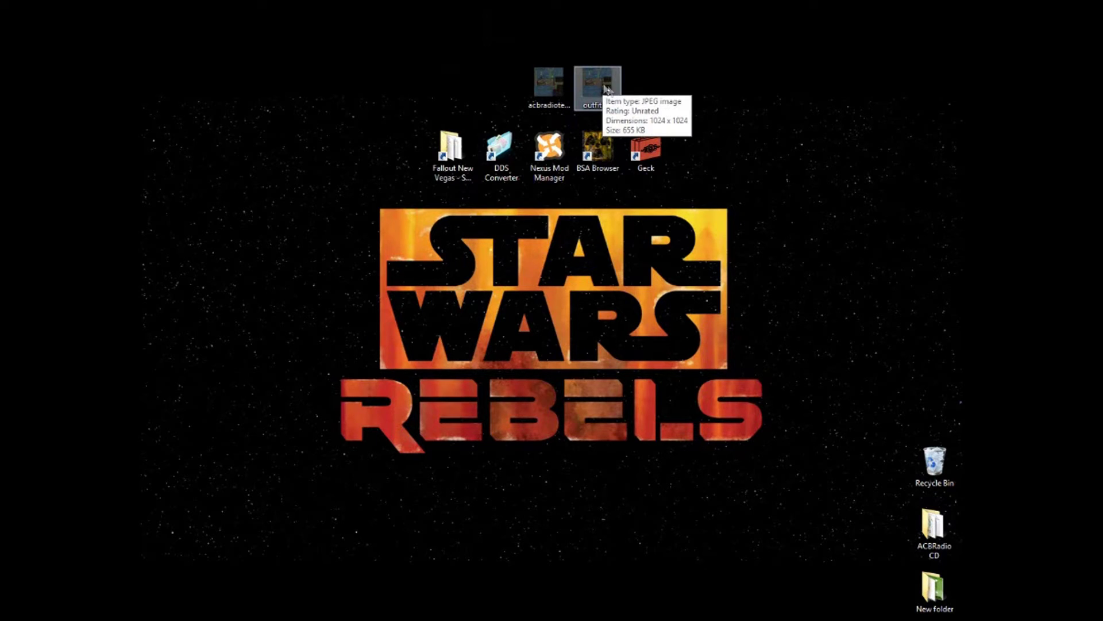
left_click(549, 83)
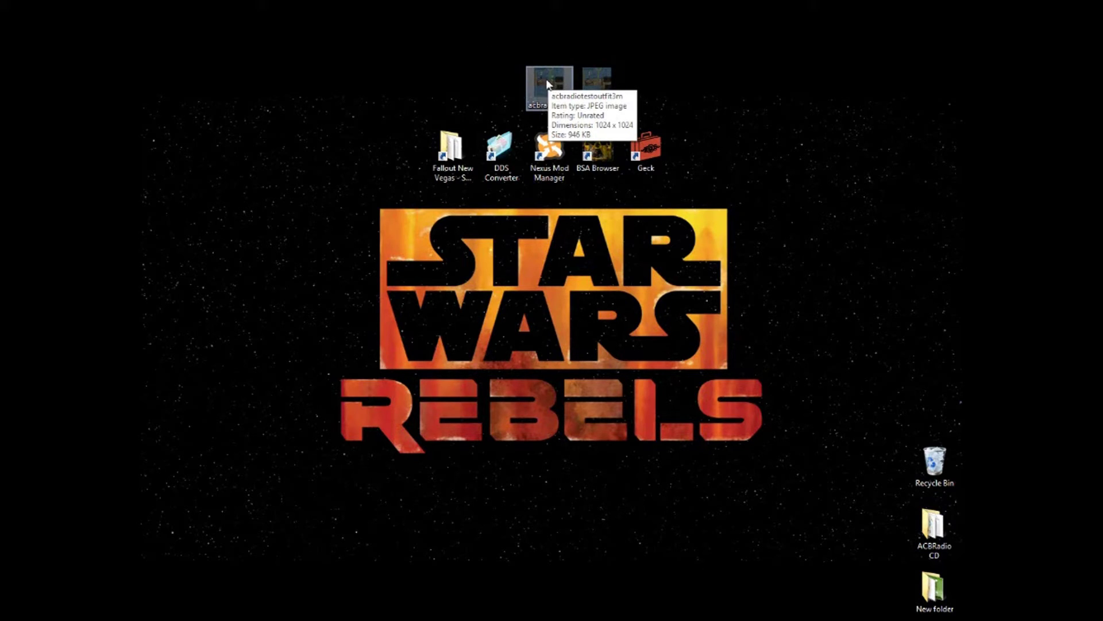
- Load acbradiotestoutfit3m.jpg into Aconvert with DDS as the target format and unchanged image size
left_click(507, 85)
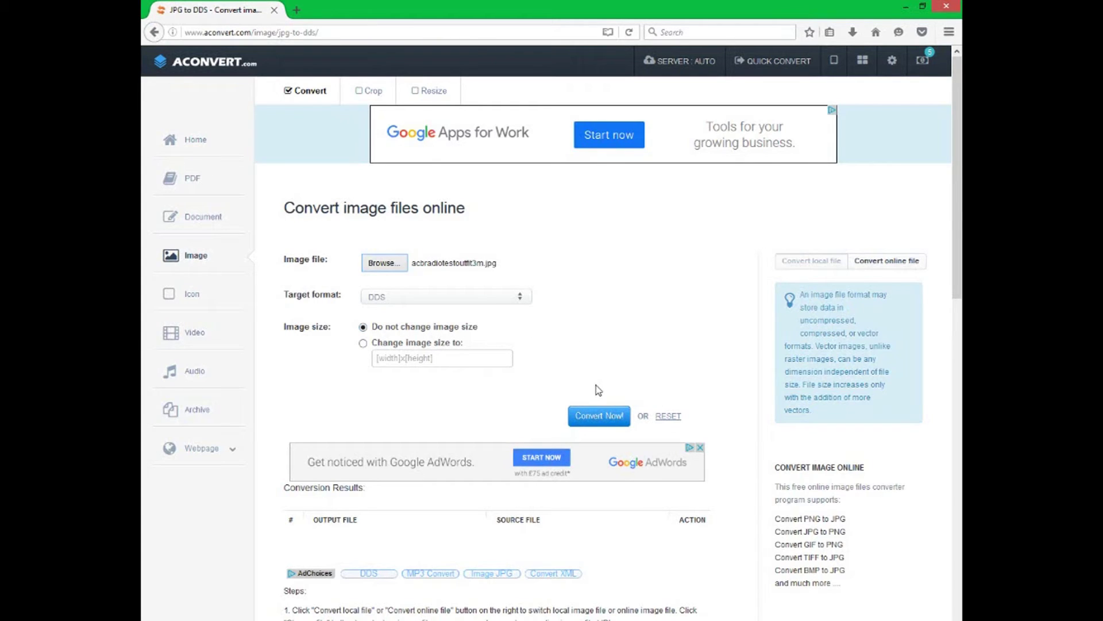
- Convert the JPG to DDS and save the resulting 683 KB ph4yy-f3ld8.dds file
left_click(593, 418)
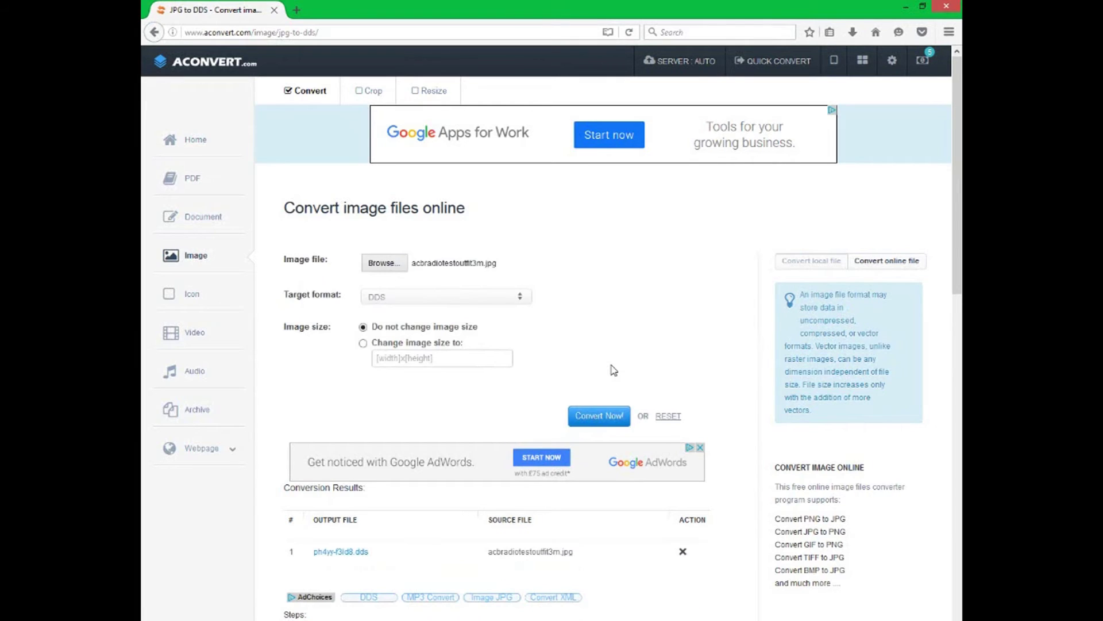
scroll(615, 372, "down", 4)
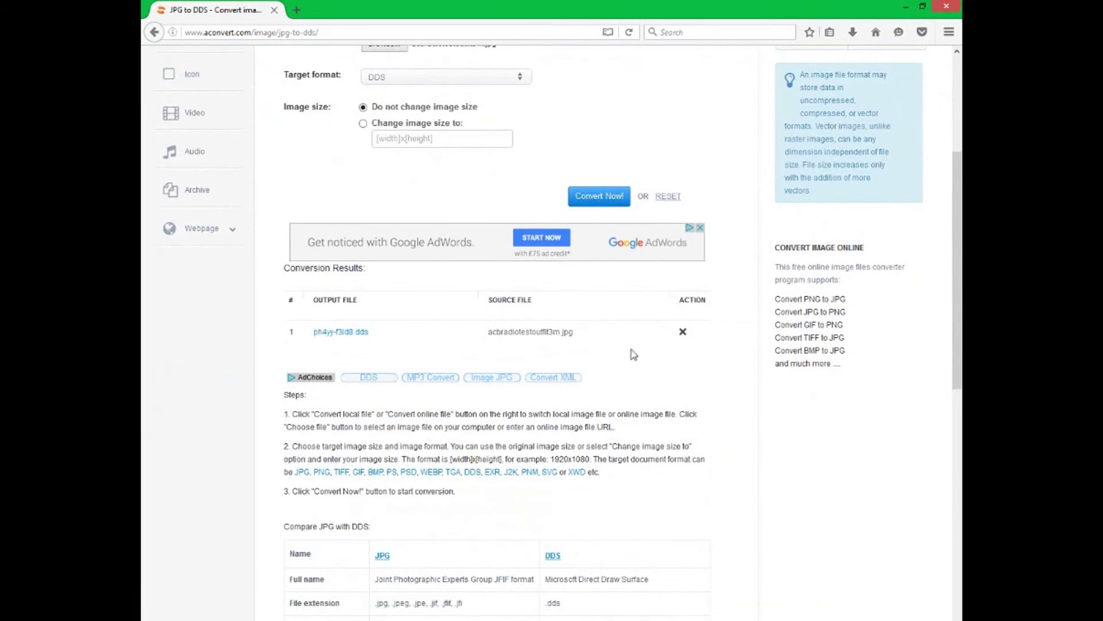
left_click(341, 333)
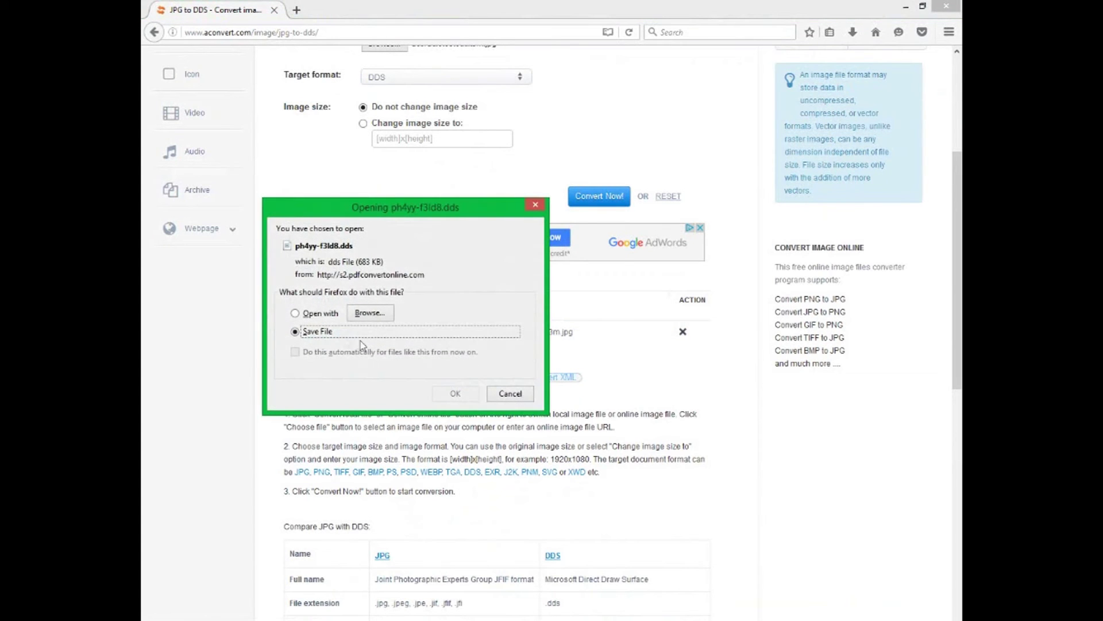
left_click(455, 394)
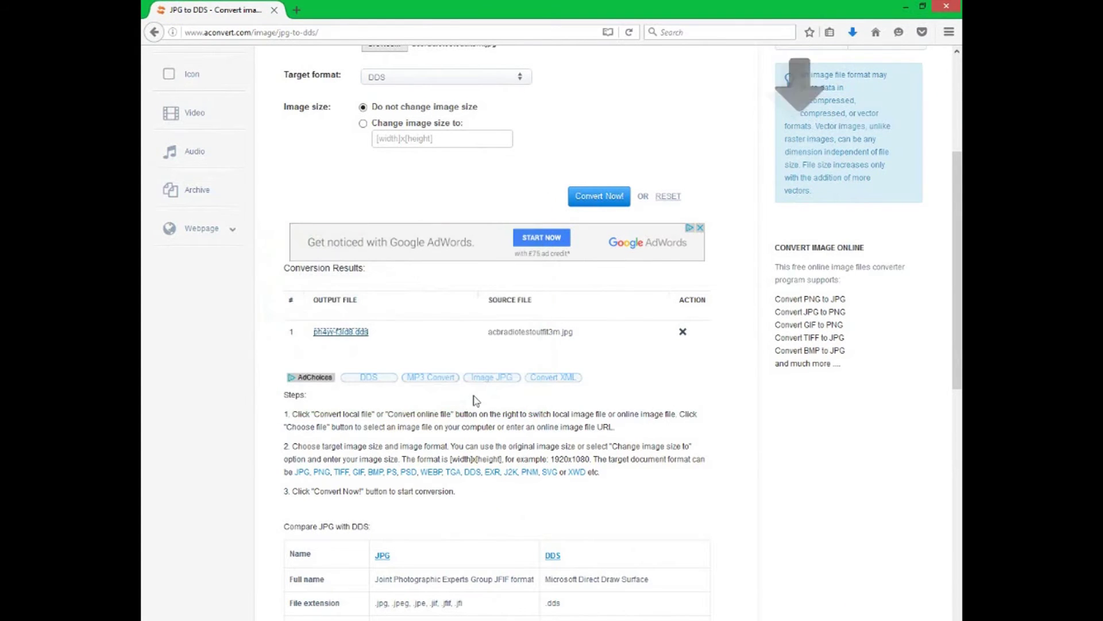